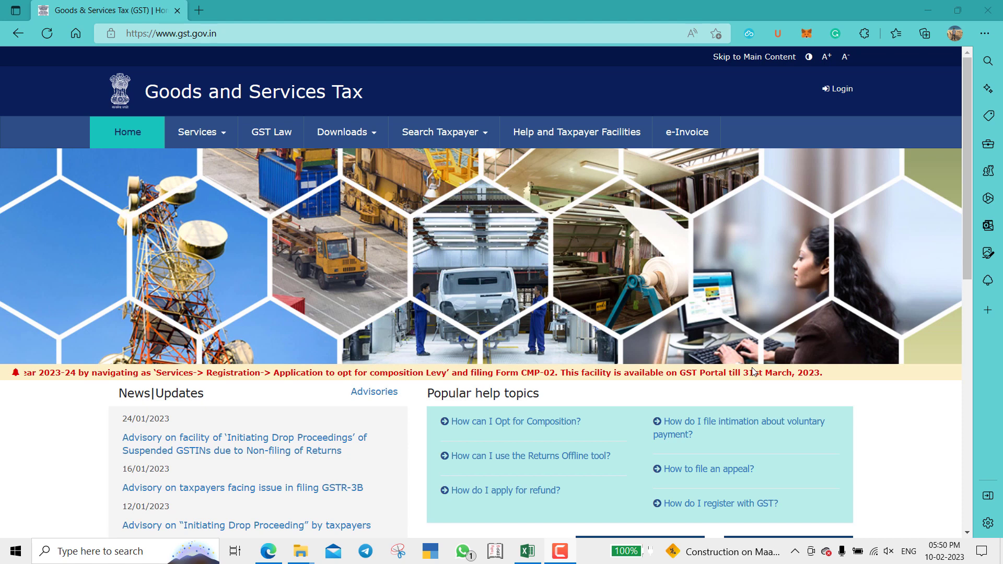
- Open the Returns Offline Tool download page from the GST portal's offline tools
{"action": "left_click", "coordinate": [343, 132]}
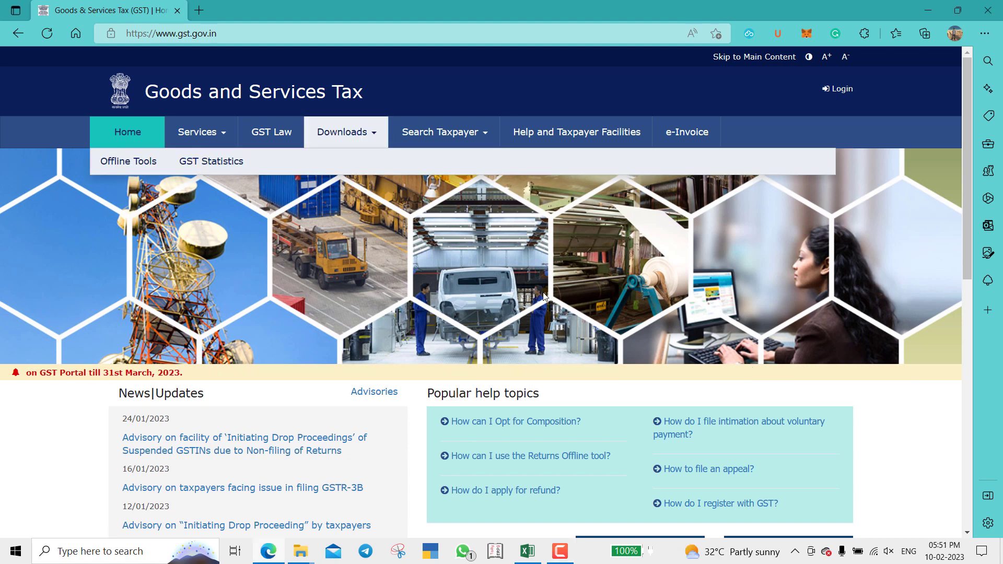
{"action": "left_click", "coordinate": [311, 33]}
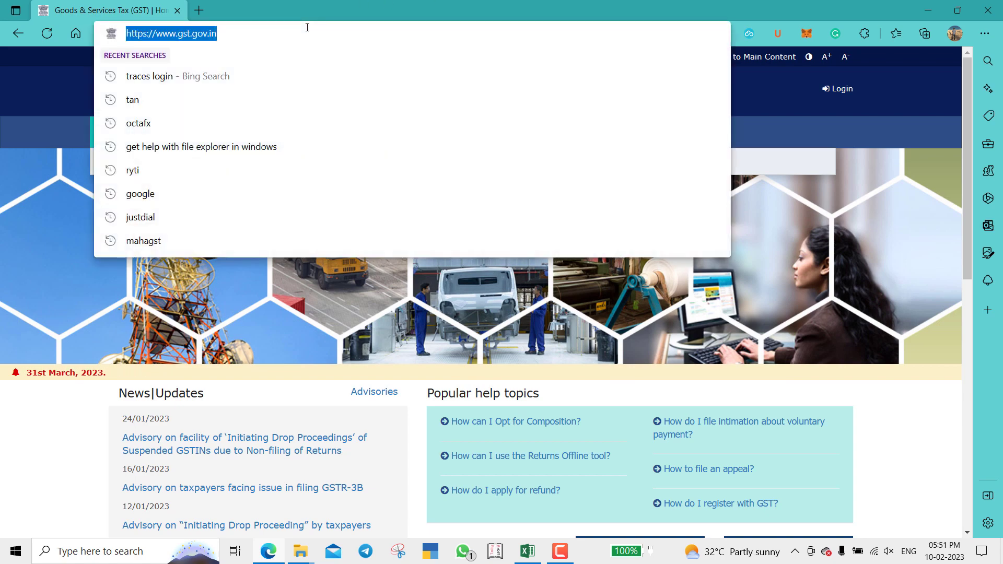
{"action": "left_click", "coordinate": [894, 425]}
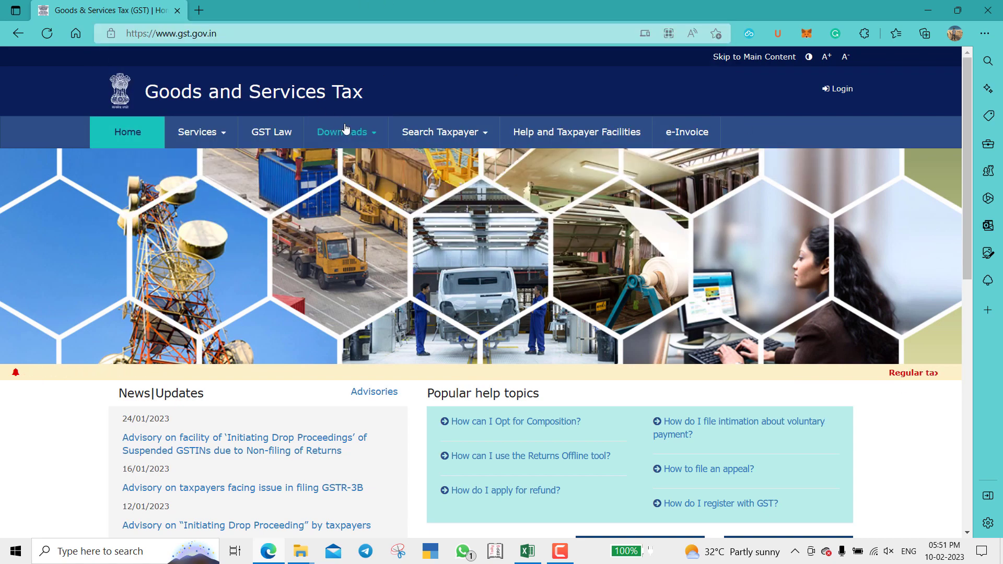
{"action": "left_click", "coordinate": [345, 129]}
{"action": "mouse_move", "coordinate": [112, 163]}
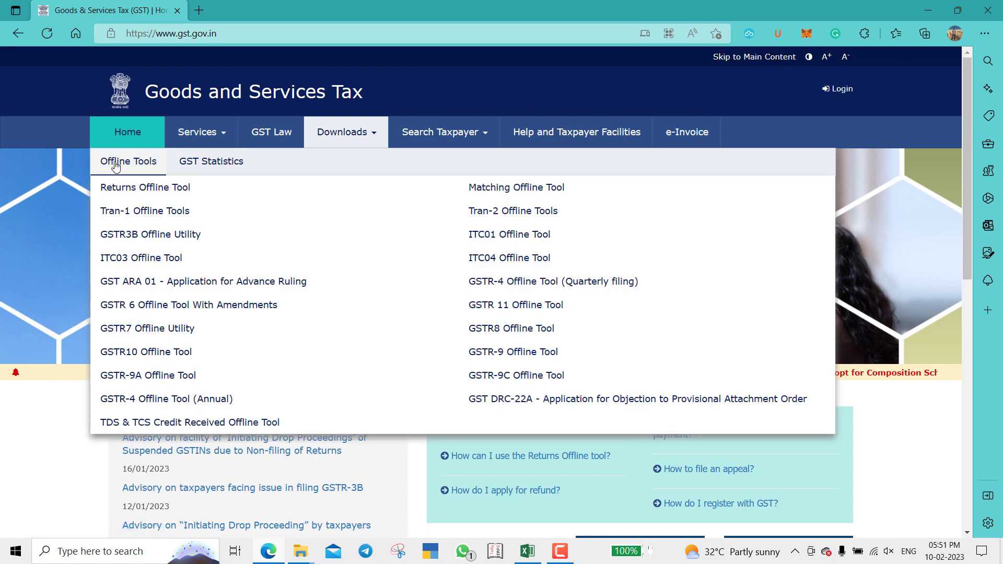
{"action": "left_click", "coordinate": [126, 188]}
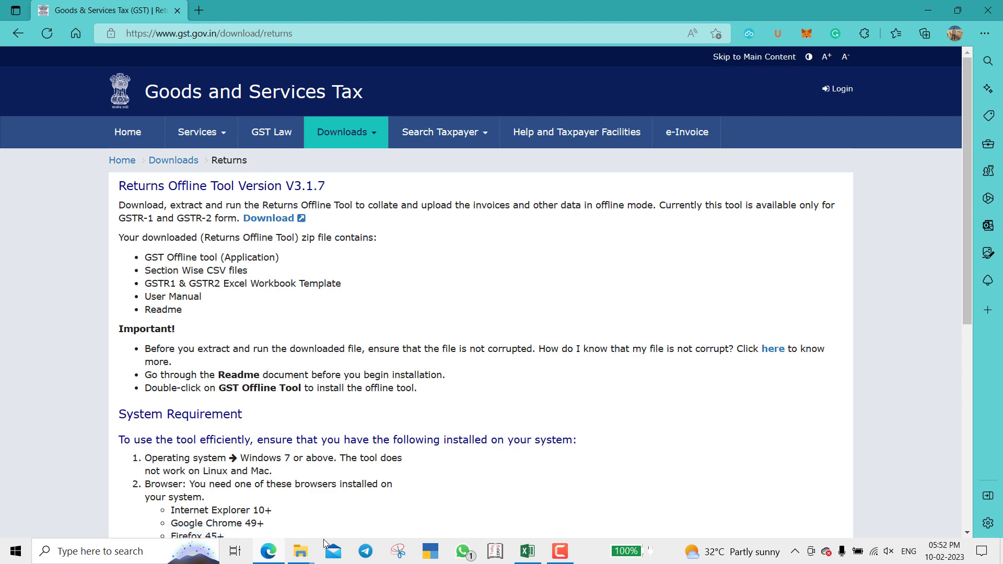
- Switch to File Explorer and open the inner gst_offline_tool folder
{"action": "mouse_move", "coordinate": [301, 550]}
{"action": "left_click", "coordinate": [367, 524]}
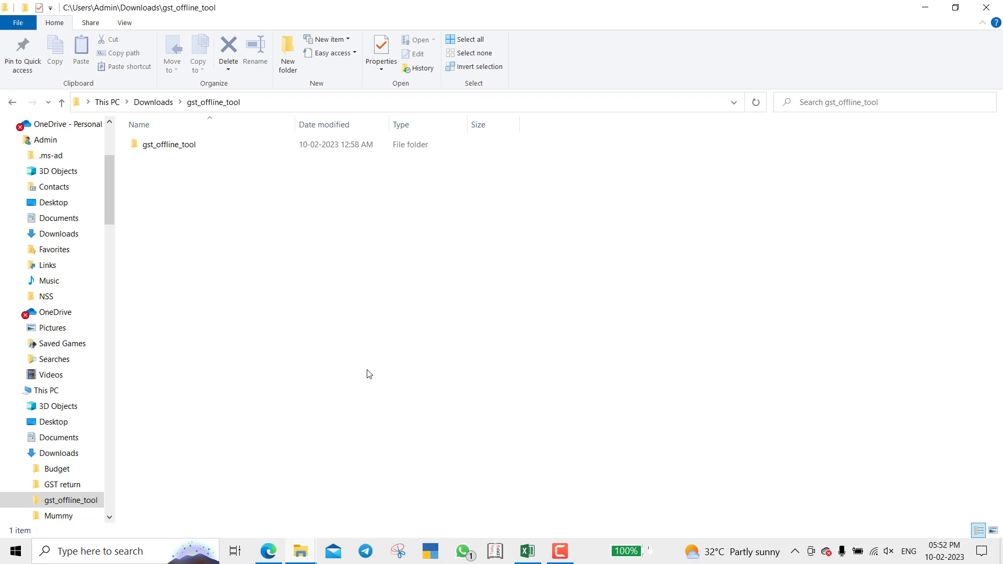
{"action": "left_click", "coordinate": [191, 149]}
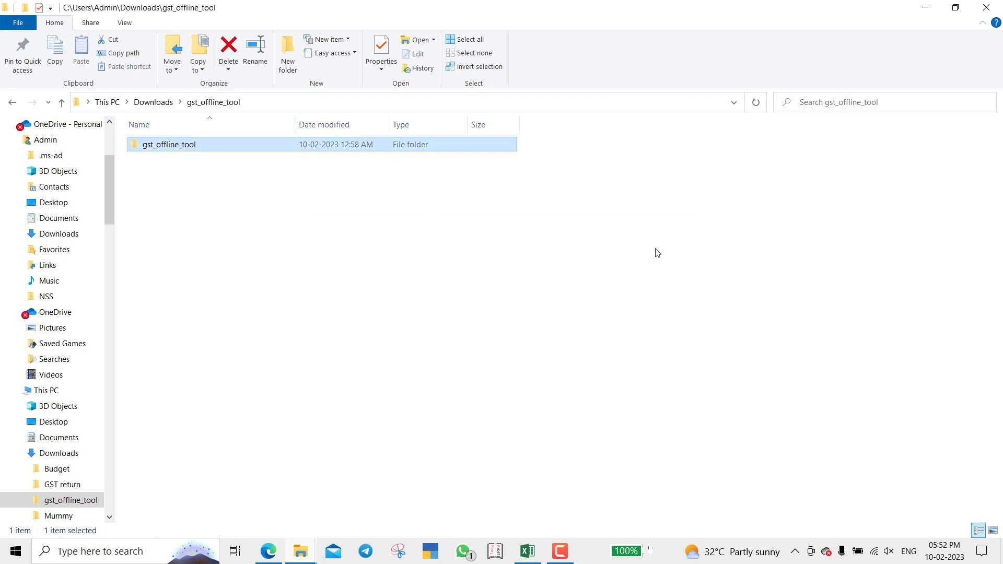
{"action": "key", "text": "Return"}
- Examine the extracted user manual, GSTR1 and GSTR2 workbook templates, GST Offline Tool installer and its desktop shortcut
{"action": "key", "text": "Down"}
{"action": "key", "text": "Down"}
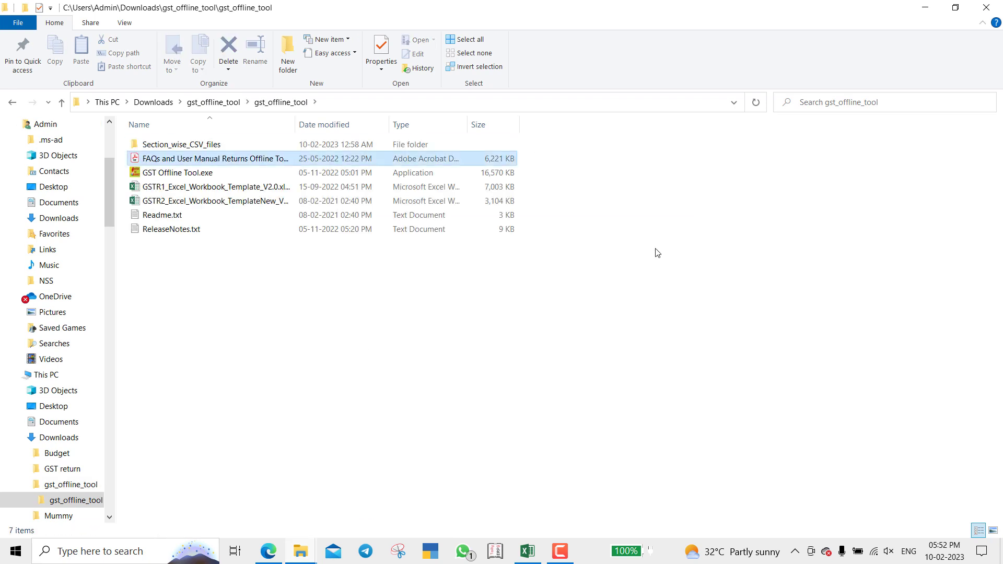
{"action": "key", "text": "Down"}
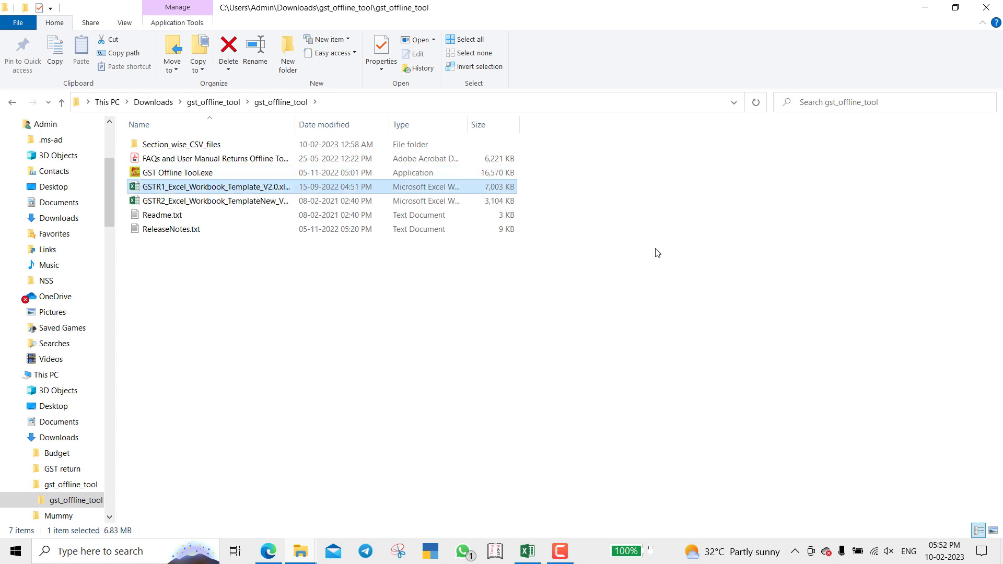
{"action": "key", "text": "shift+Down"}
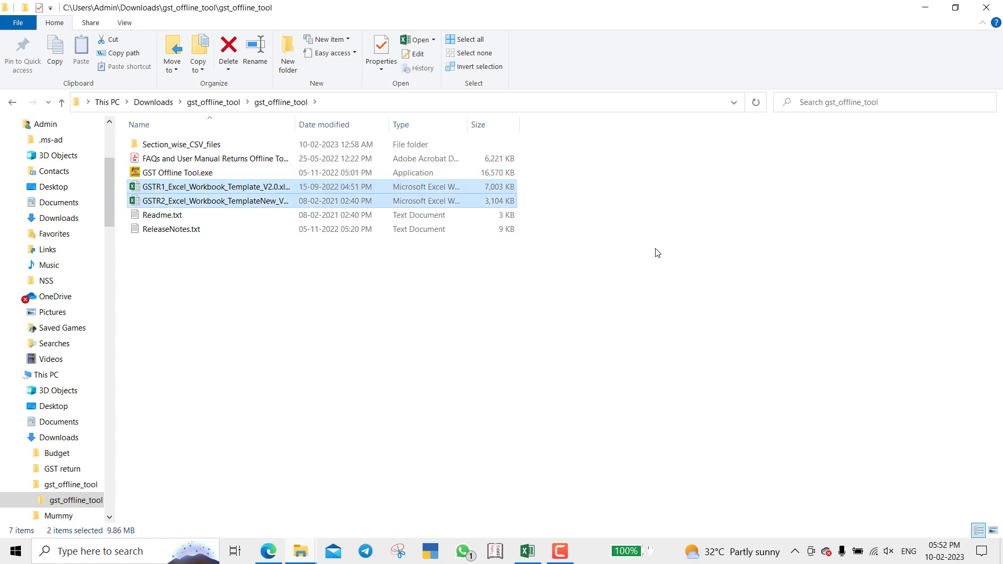
{"action": "key", "text": "Up"}
{"action": "key", "text": "Up"}
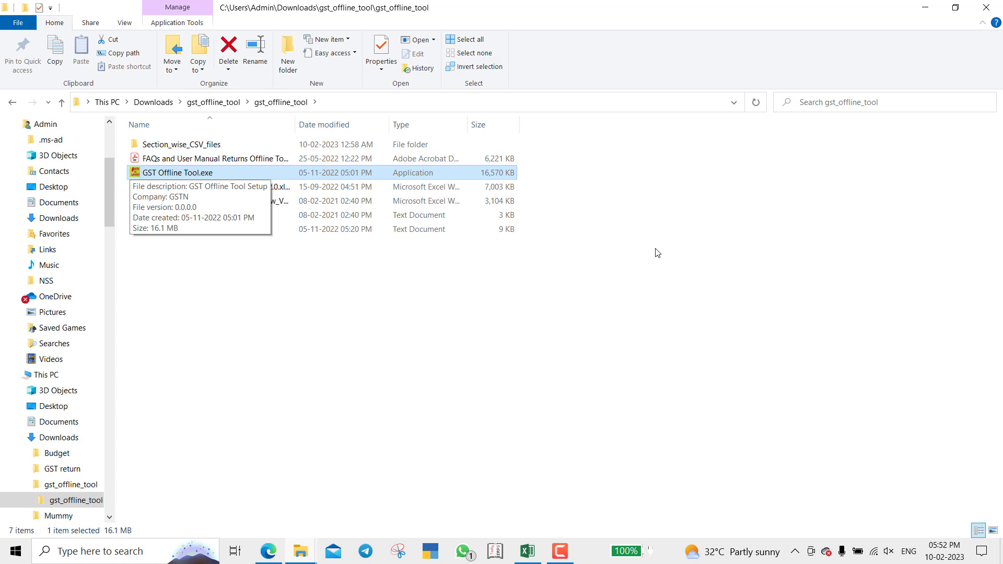
{"action": "key", "text": "super+d"}
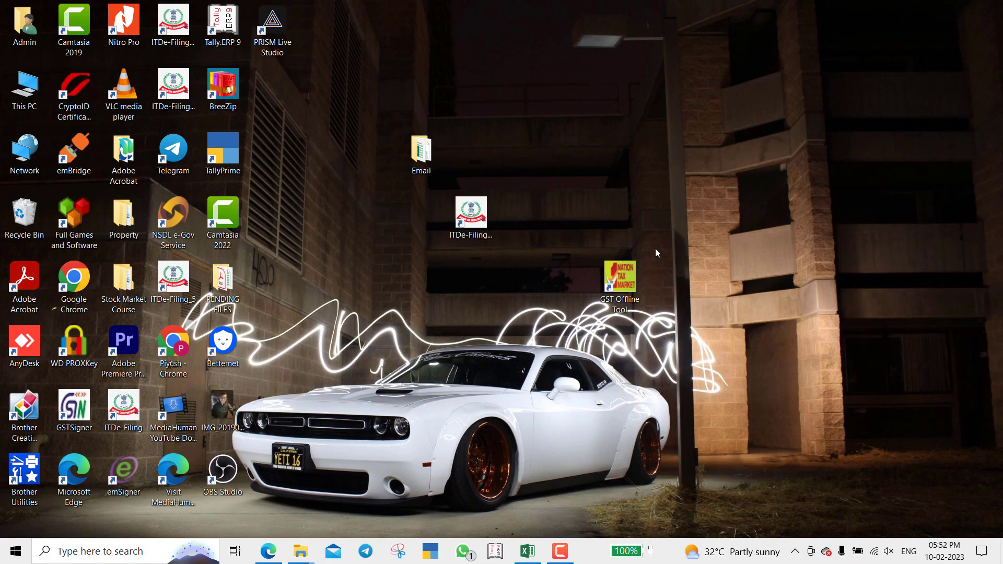
{"action": "key", "text": "super+d"}
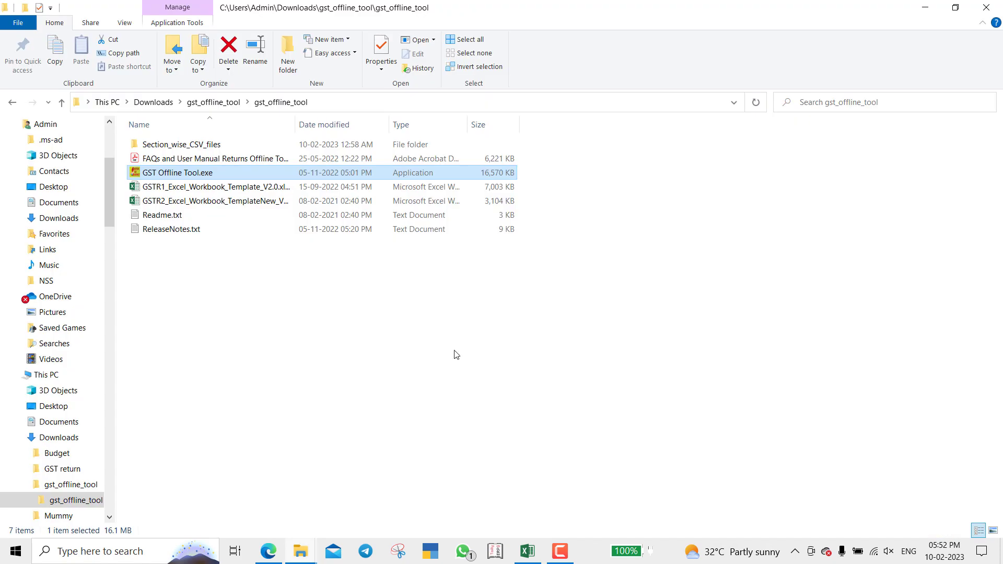
- Open the GSTR1 subfolder inside the Section_wise_CSV_files folder
{"action": "key", "text": "Up"}
{"action": "key", "text": "Up"}
{"action": "key", "text": "Return"}
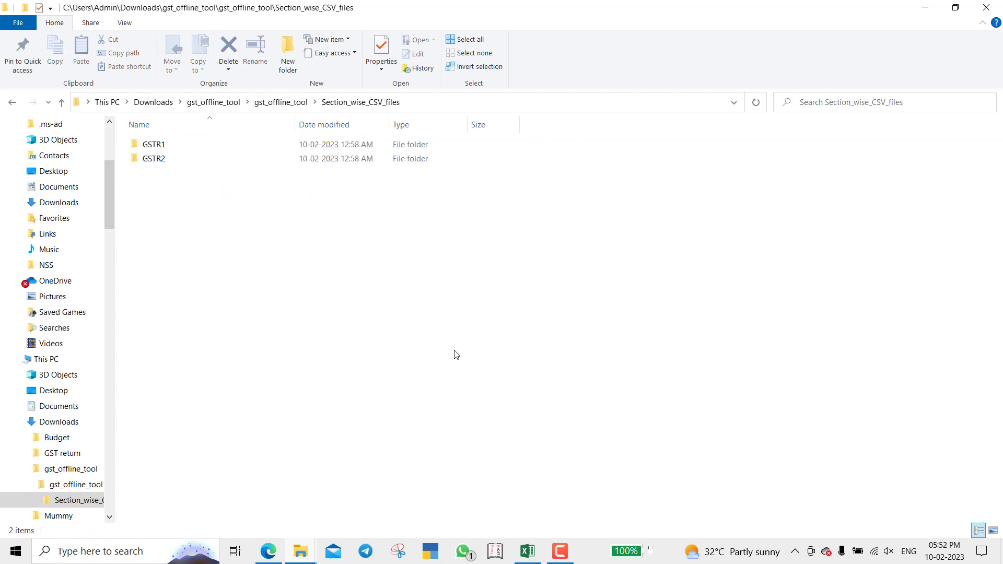
{"action": "key", "text": "Down"}
{"action": "key", "text": "Up"}
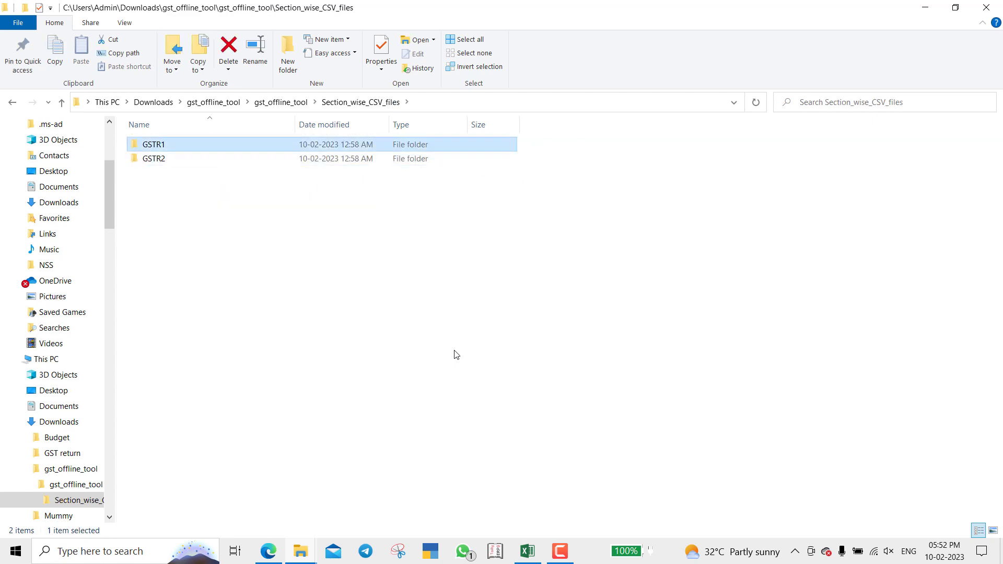
{"action": "key", "text": "Return"}
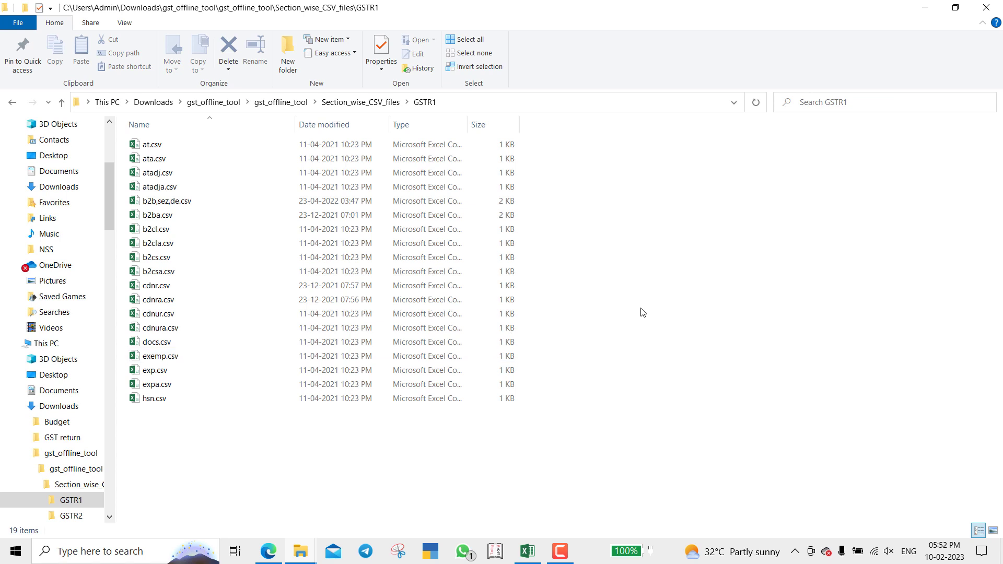
- Look through the section-wise CSV files in the GSTR1 folder, from at.csv to b2ba.csv
{"action": "key", "text": "Down"}
{"action": "key", "text": "Down"}
{"action": "key", "text": "Down"}
{"action": "key", "text": "Down"}
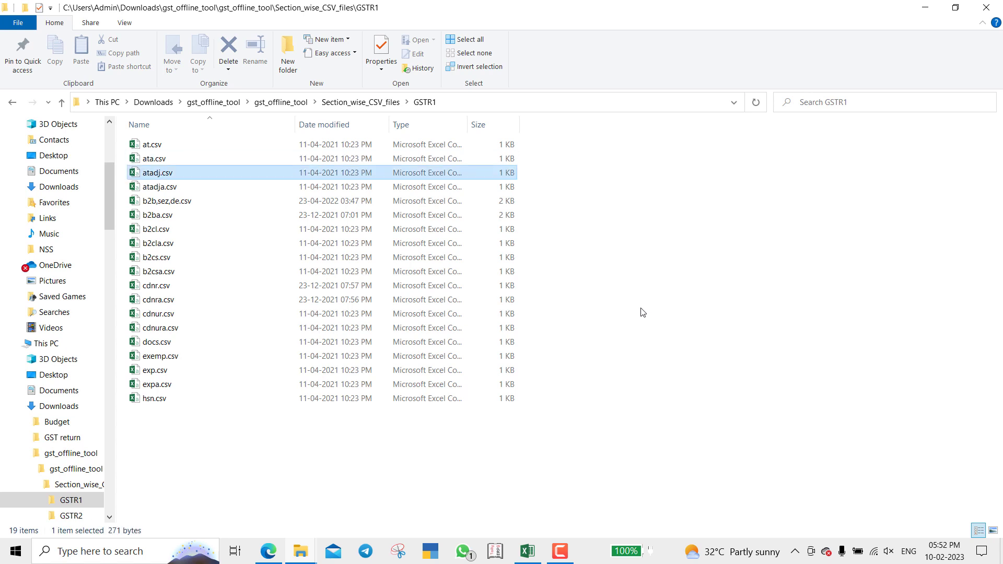
{"action": "key", "text": "Up"}
{"action": "key", "text": "Up"}
{"action": "key", "text": "Up"}
{"action": "key", "text": "Up"}
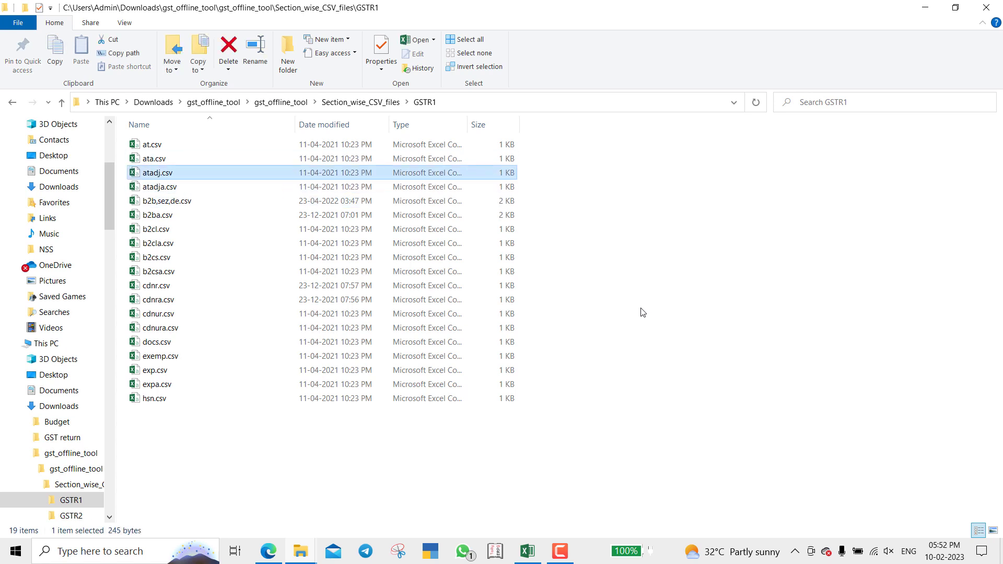
{"action": "key", "text": "Down"}
{"action": "key", "text": "Down"}
{"action": "key", "text": "Down"}
{"action": "key", "text": "Down"}
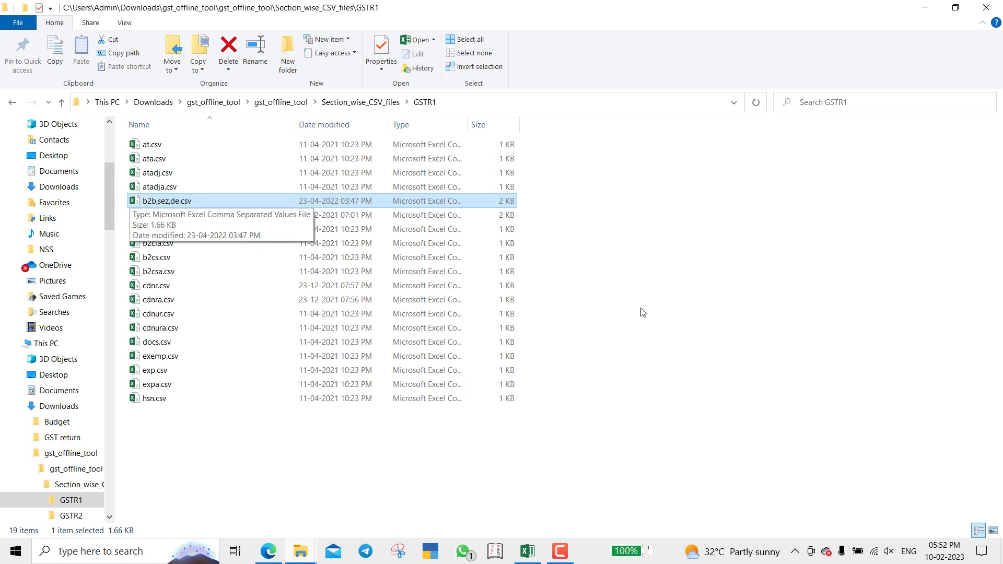
{"action": "key", "text": "Down"}
{"action": "key", "text": "Down"}
{"action": "key", "text": "Down"}
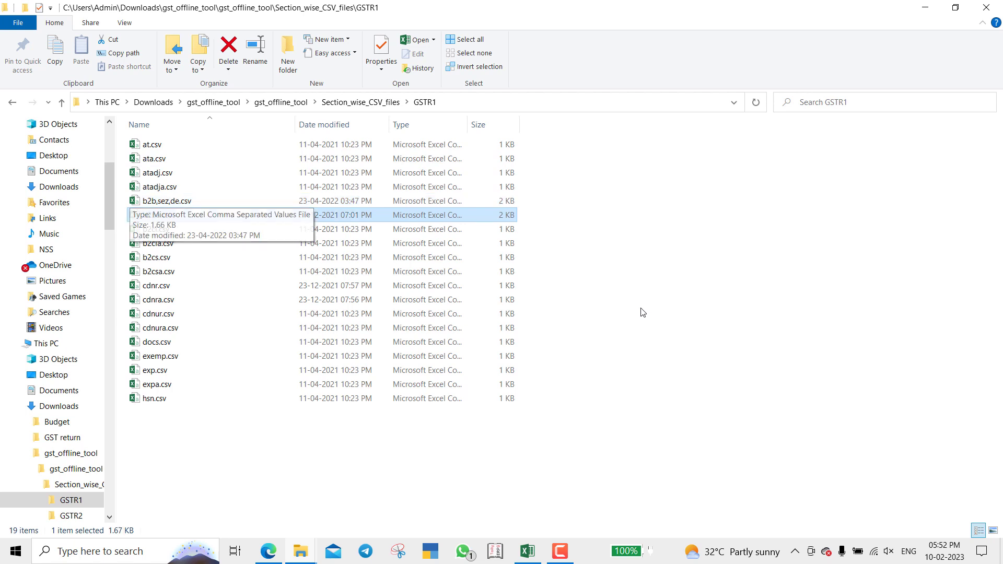
{"action": "key", "text": "Up"}
{"action": "key", "text": "Up"}
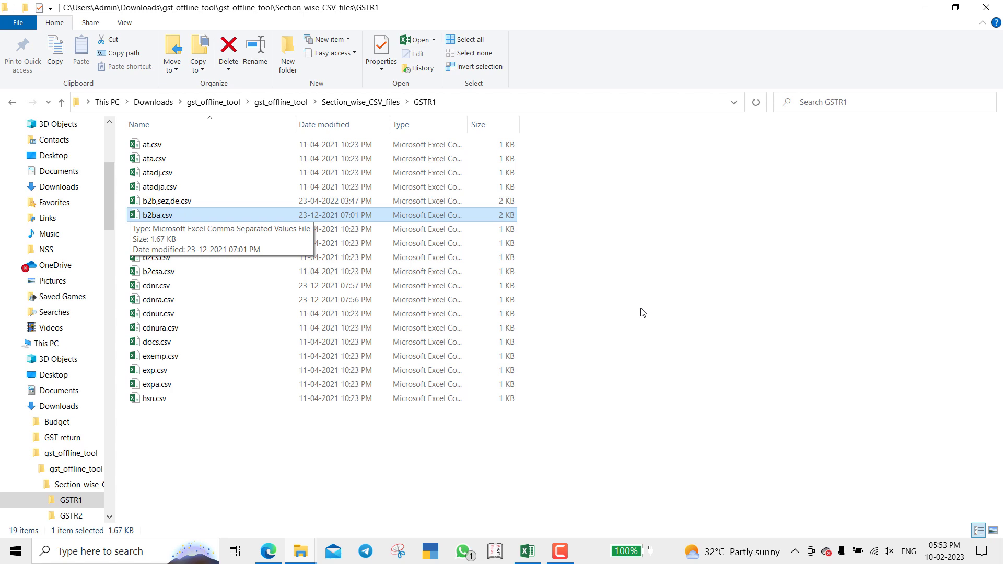
- Open b2b,sez,de.csv in Excel and maximize its window
{"action": "key", "text": "Up"}
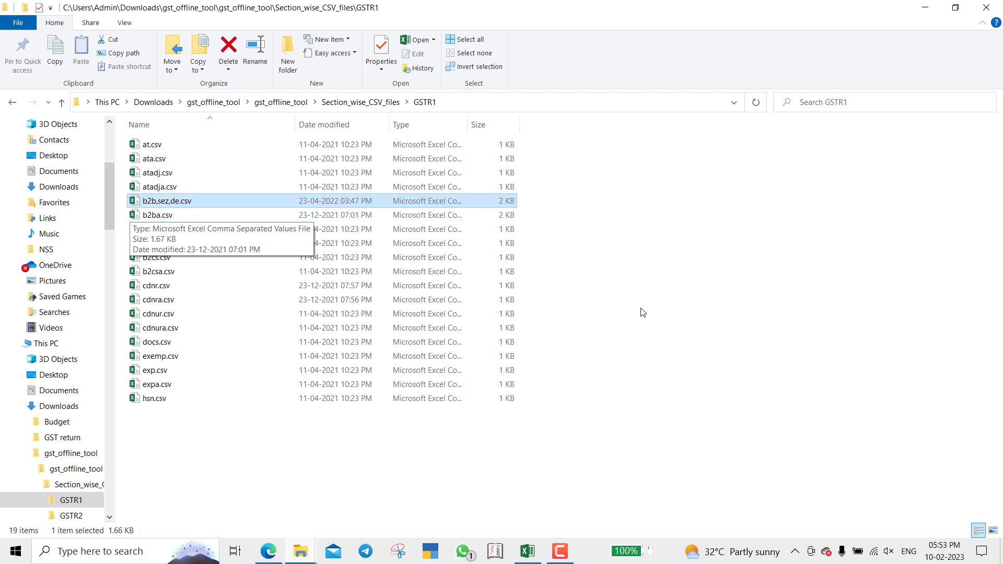
{"action": "key", "text": "Return"}
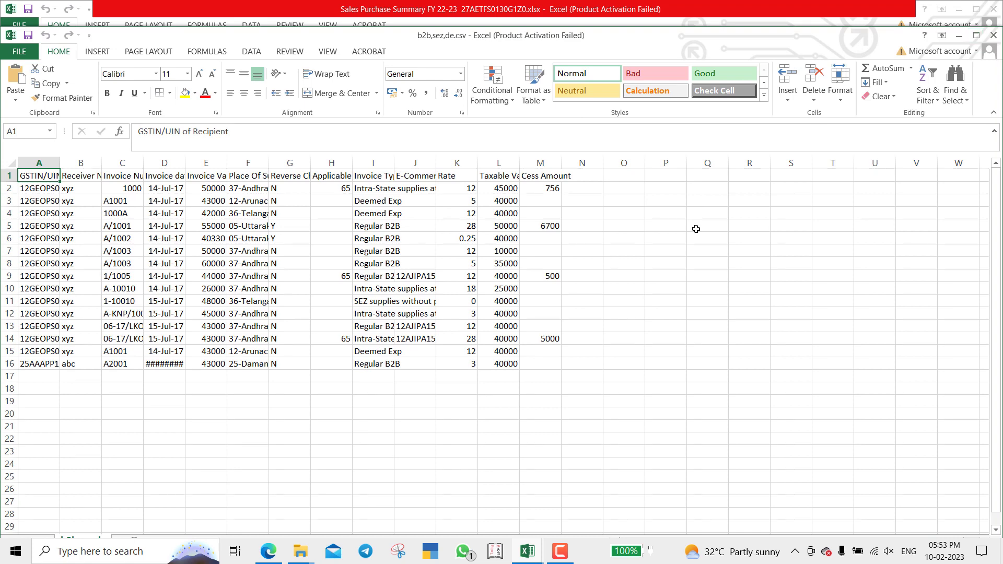
{"action": "left_click", "coordinate": [976, 36]}
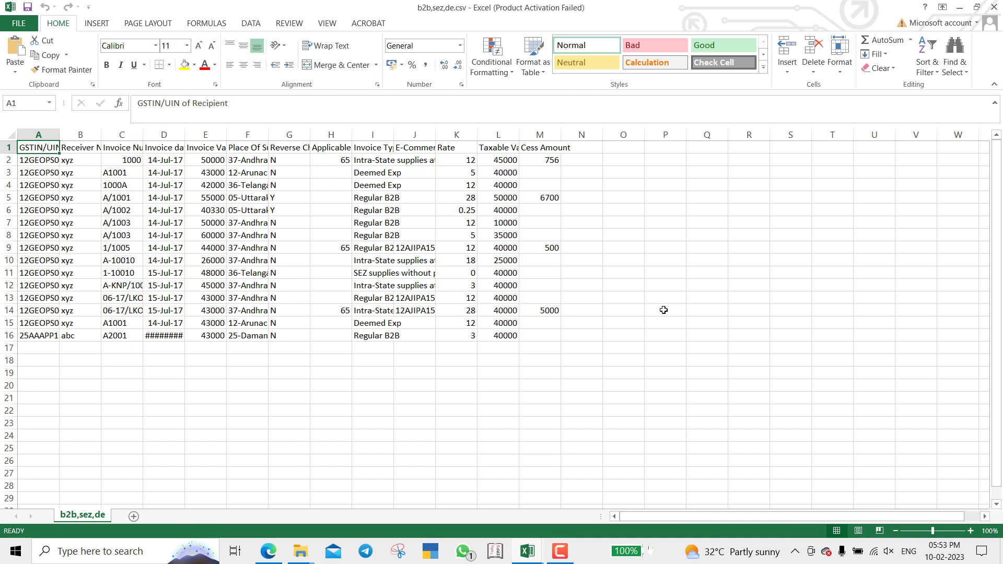
- Delete the sample invoice data in A2:M16, keeping the header row
{"action": "key", "text": "Down"}
{"action": "key", "text": "ctrl+shift+Down"}
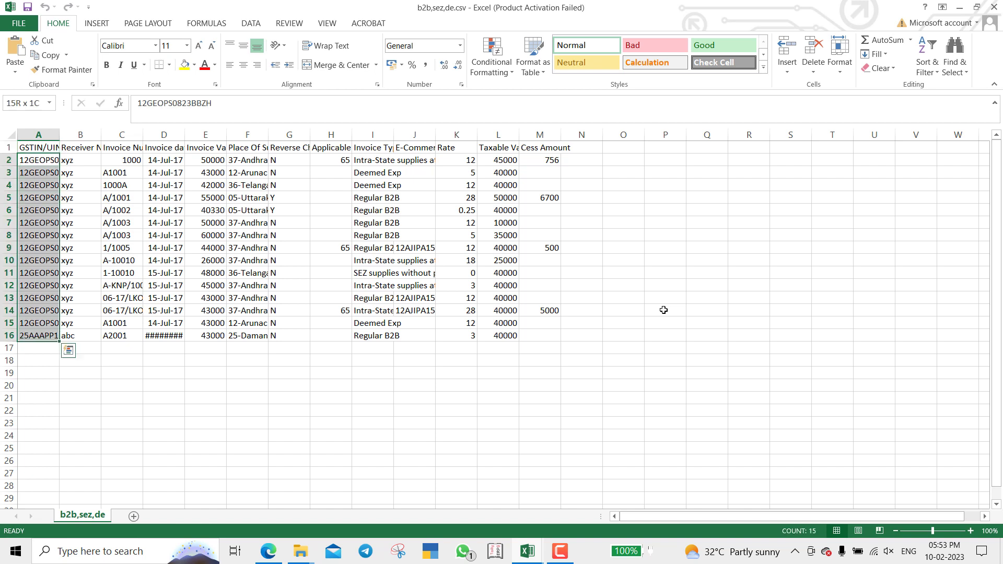
{"action": "key", "text": "ctrl+shift+Right"}
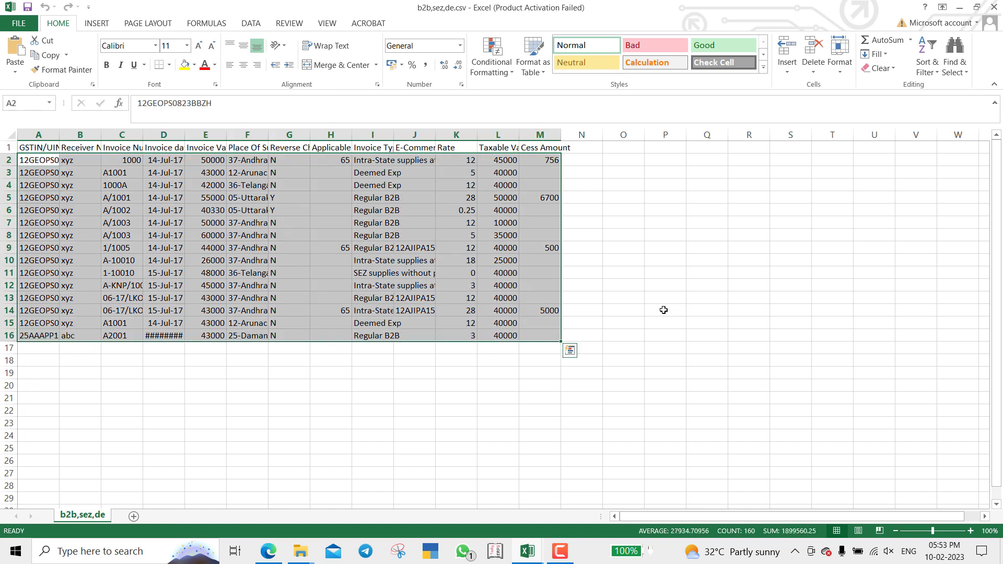
{"action": "key", "text": "Delete"}
{"action": "key", "text": "Left"}
{"action": "key", "text": "Up"}
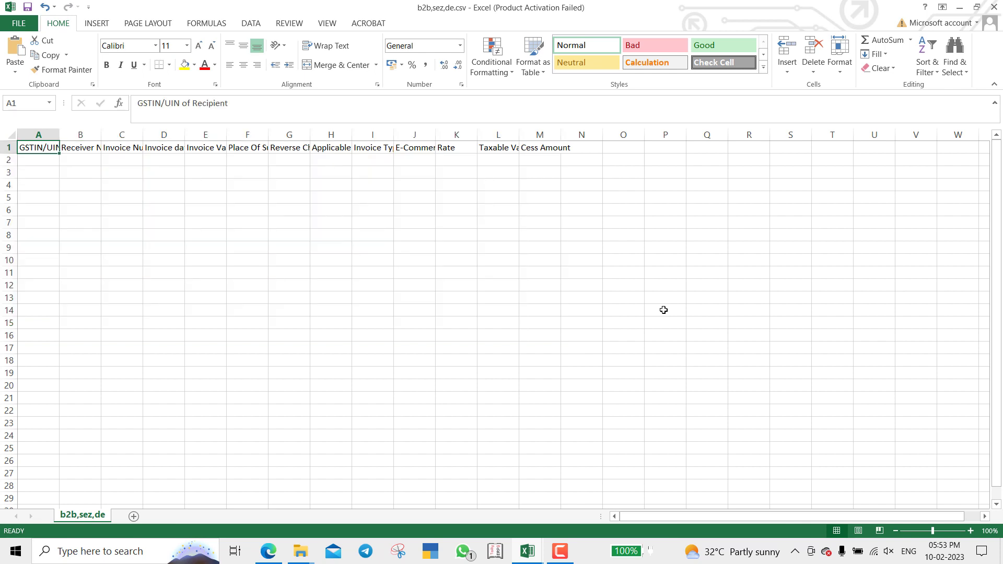
- Autofit all column widths in the b2b,sez,de sheet to the header text
{"action": "key", "text": "ctrl+shift+Right"}
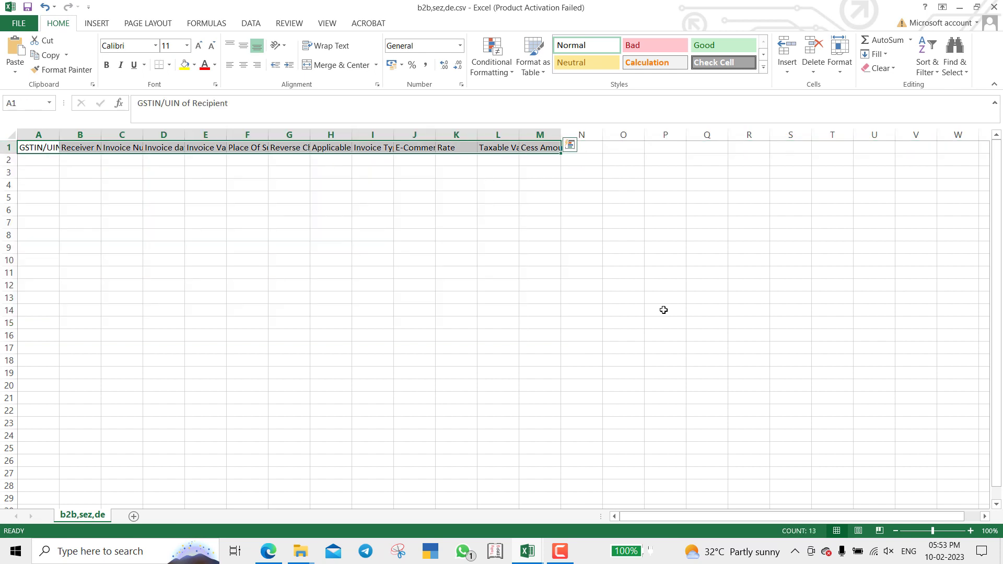
{"action": "left_click", "coordinate": [12, 134]}
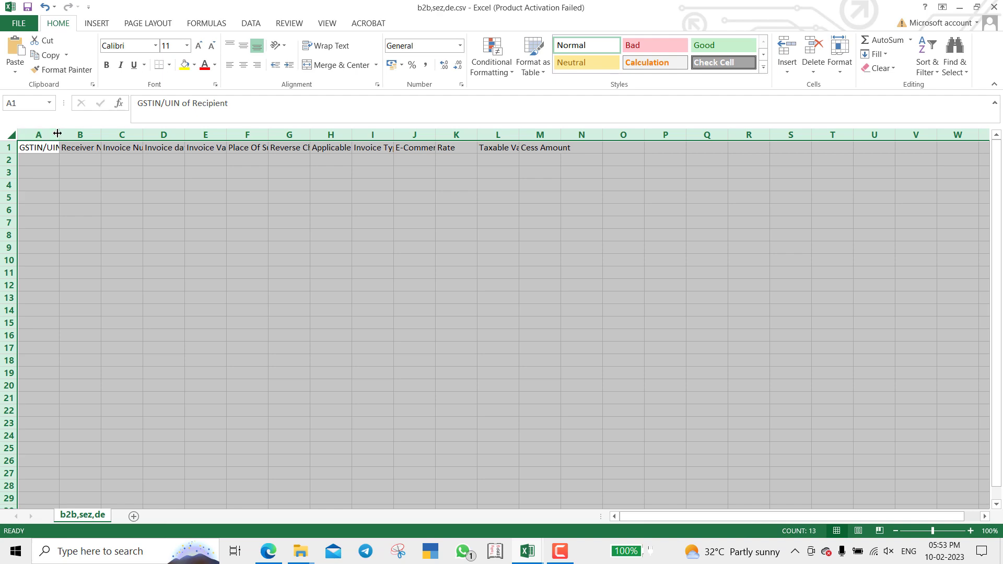
{"action": "double_click", "coordinate": [59, 135]}
- Switch to the Sales Purchase Summary FY 22-23 workbook and copy the GST numbers in A74:A85 of the Sales sheet
{"action": "key", "text": "alt+Tab"}
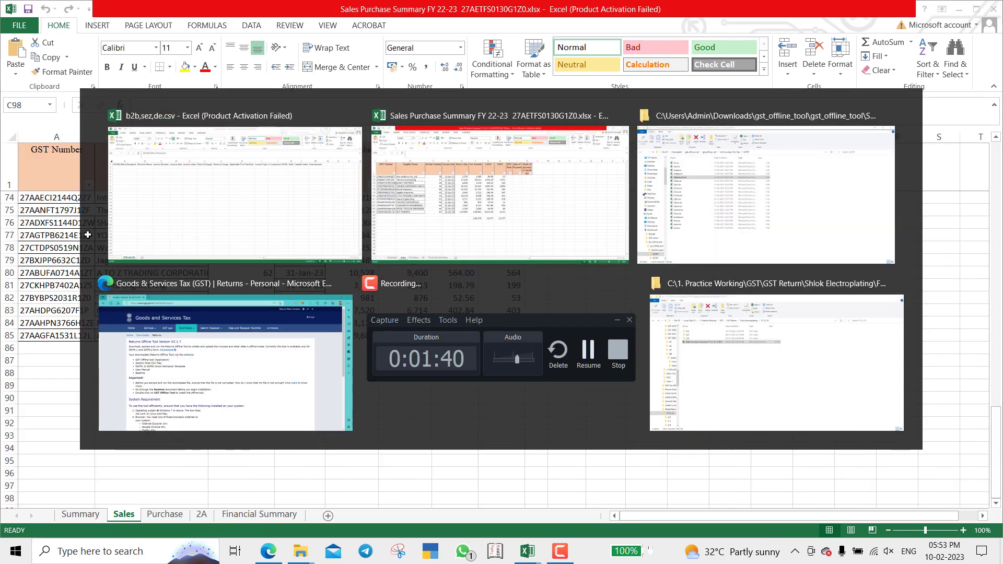
{"action": "key", "text": "Left"}
{"action": "key", "text": "Left"}
{"action": "key", "text": "Up"}
{"action": "key", "text": "ctrl+Up"}
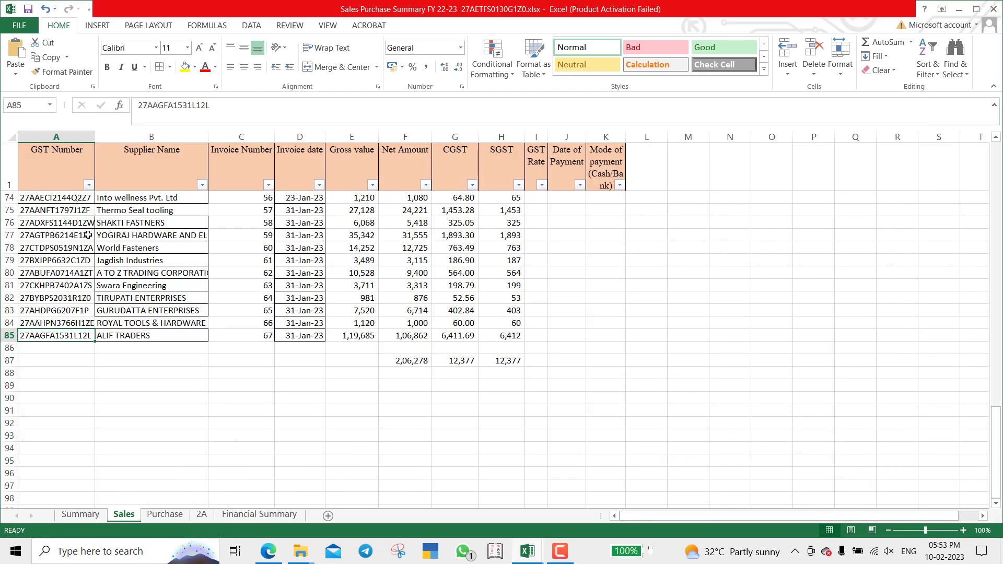
{"action": "key", "text": "Up"}
{"action": "key", "text": "Up"}
{"action": "key", "text": "Up"}
{"action": "key", "text": "Up"}
{"action": "key", "text": "Up"}
{"action": "key", "text": "Up"}
{"action": "key", "text": "Up"}
{"action": "key", "text": "Up"}
{"action": "key", "text": "Up"}
{"action": "key", "text": "Up"}
{"action": "key", "text": "Up"}
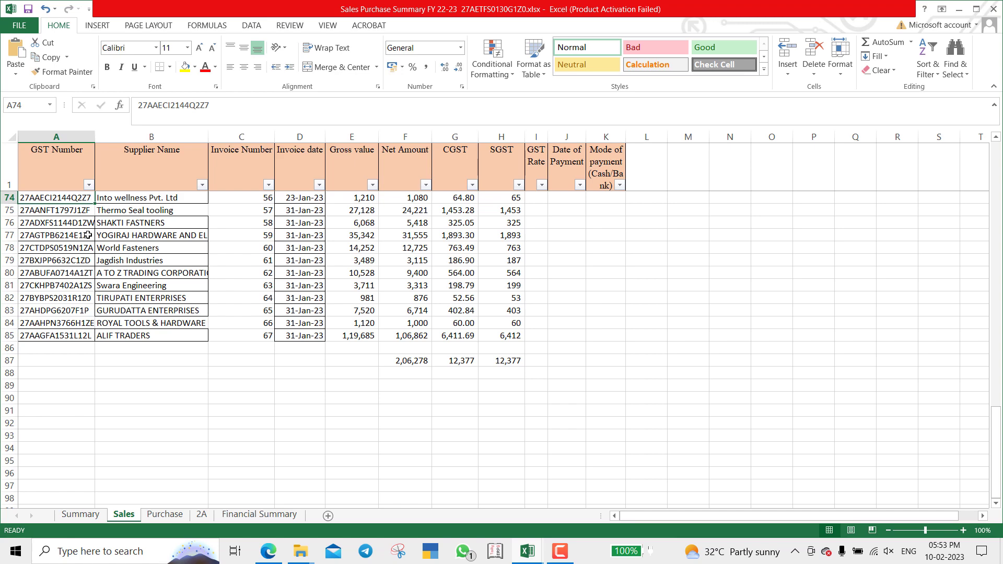
{"action": "key", "text": "ctrl+shift+Down"}
{"action": "key", "text": "ctrl+c"}
- Paste the copied GST numbers as values from A2 in the b2b,sez,de sheet and undo the stray "v" entry
{"action": "key", "text": "alt+Tab"}
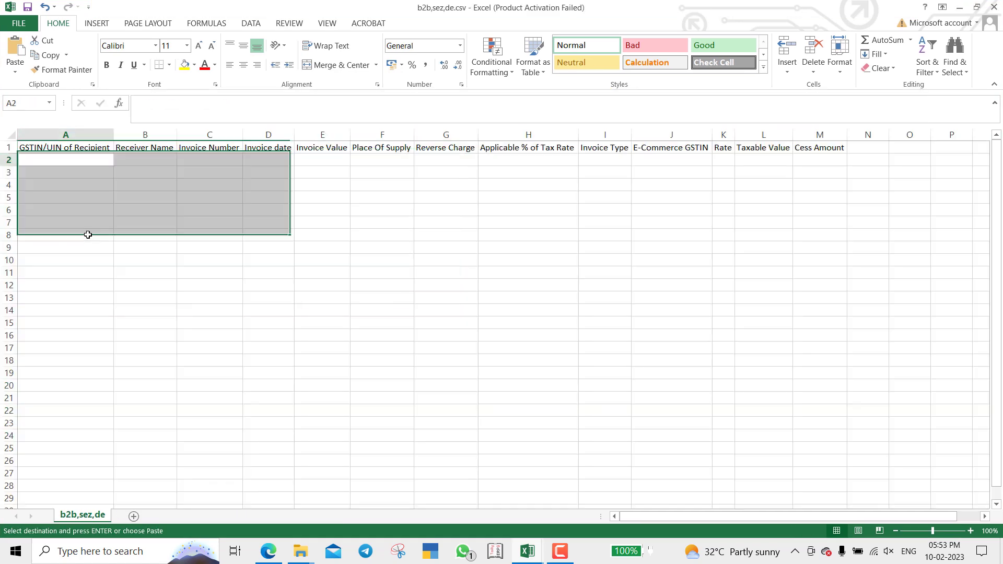
{"action": "key", "text": "alt+h"}
{"action": "type", "text": "vvv"}
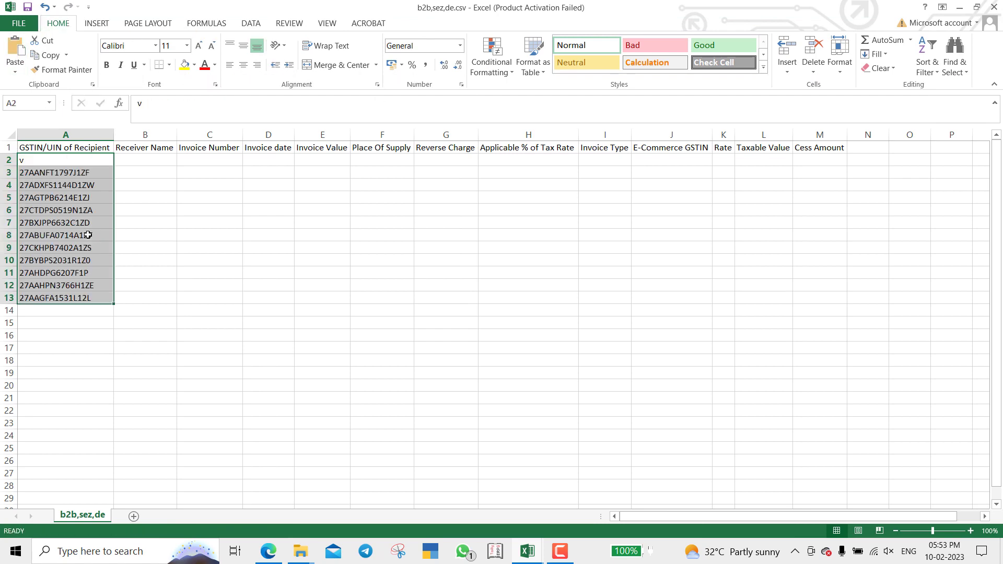
{"action": "key", "text": "Right"}
{"action": "key", "text": "ctrl+z"}
{"action": "key", "text": "alt+Tab"}
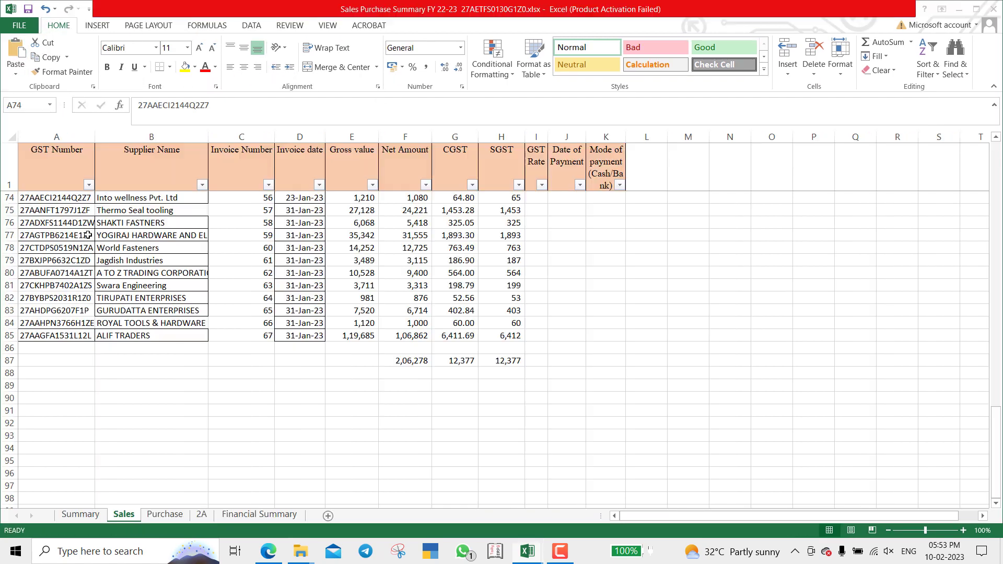
{"action": "key", "text": "Right"}
{"action": "key", "text": "ctrl+shift+Down"}
{"action": "key", "text": "ctrl+c"}
{"action": "key", "text": "alt+Tab"}
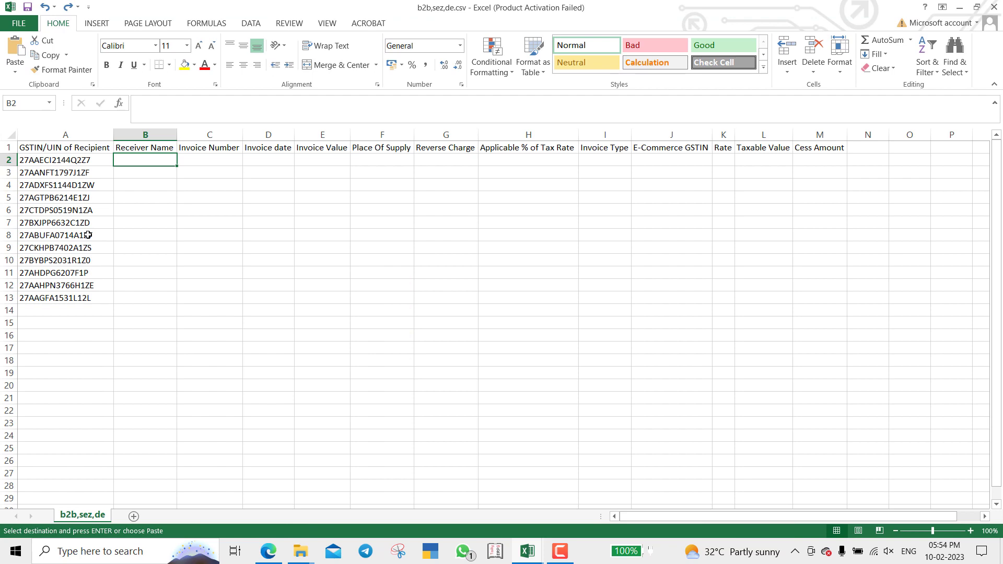
{"action": "key", "text": "Right"}
{"action": "key", "text": "Right"}
- Switch to the Sales Purchase Summary FY 22-23 workbook and copy the supplier names, invoice numbers and invoice dates in B74:D85
{"action": "key", "text": "alt+Tab"}
{"action": "key", "text": "Left"}
{"action": "key", "text": "Right"}
{"action": "key", "text": "shift+Right"}
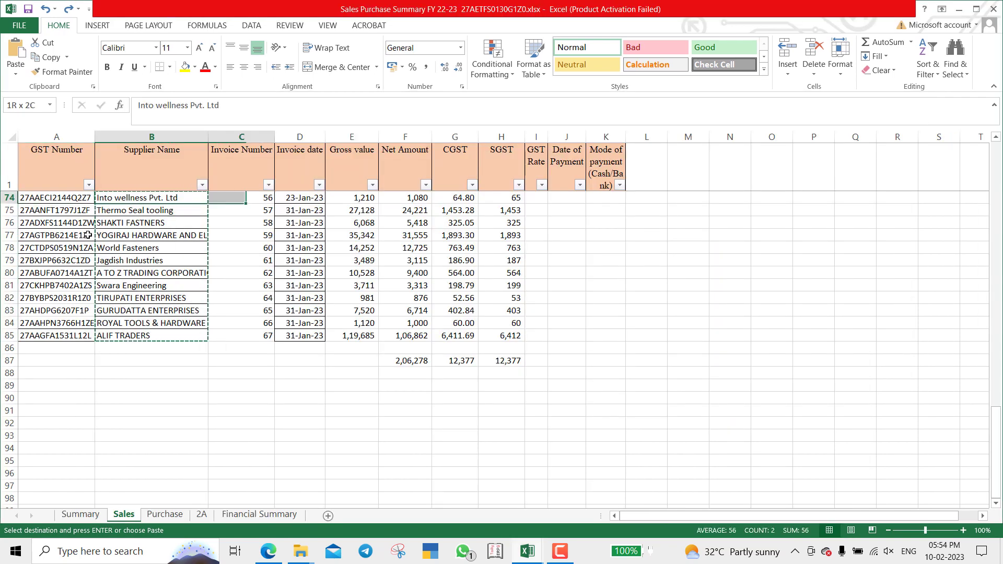
{"action": "key", "text": "shift+Right"}
{"action": "key", "text": "ctrl+shift+Down"}
{"action": "key", "text": "ctrl+c"}
- Switch to b2b,sez,de.csv and paste the copied names, invoice numbers and dates as values from B2
{"action": "key", "text": "alt+Tab"}
{"action": "key", "text": "Left"}
{"action": "key", "text": "Left"}
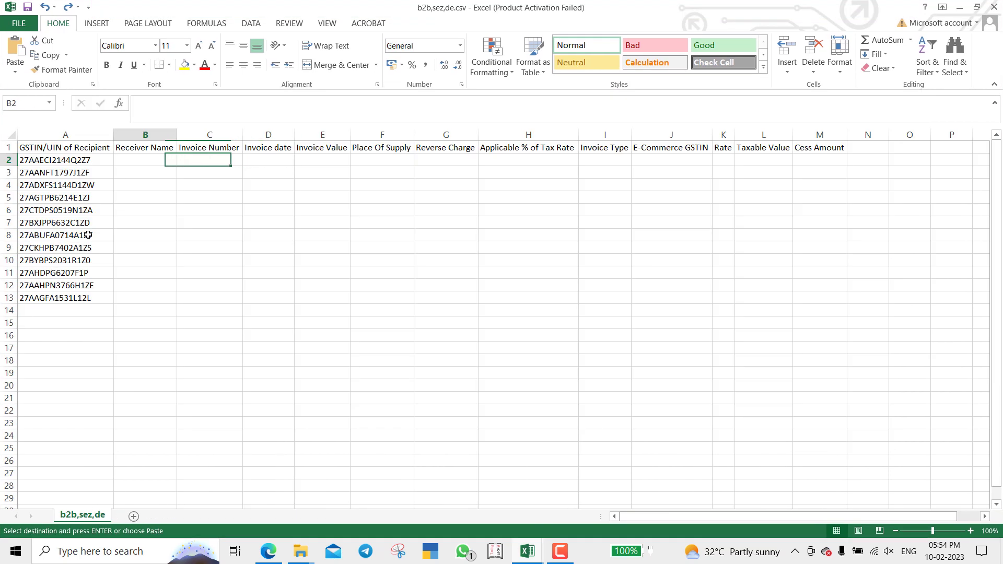
{"action": "key", "text": "alt"}
{"action": "key", "text": "h"}
{"action": "key", "text": "v"}
{"action": "key", "text": "v"}
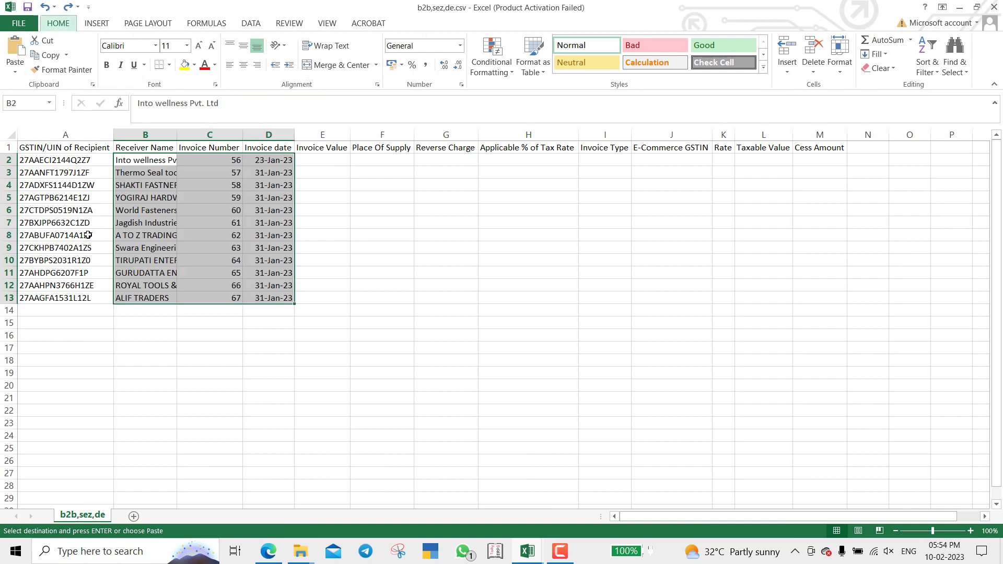
- Switch to the Sales Purchase Summary workbook and copy the gross values in E74:E85 of the Sales sheet
{"action": "key", "text": "Right"}
{"action": "key", "text": "Right"}
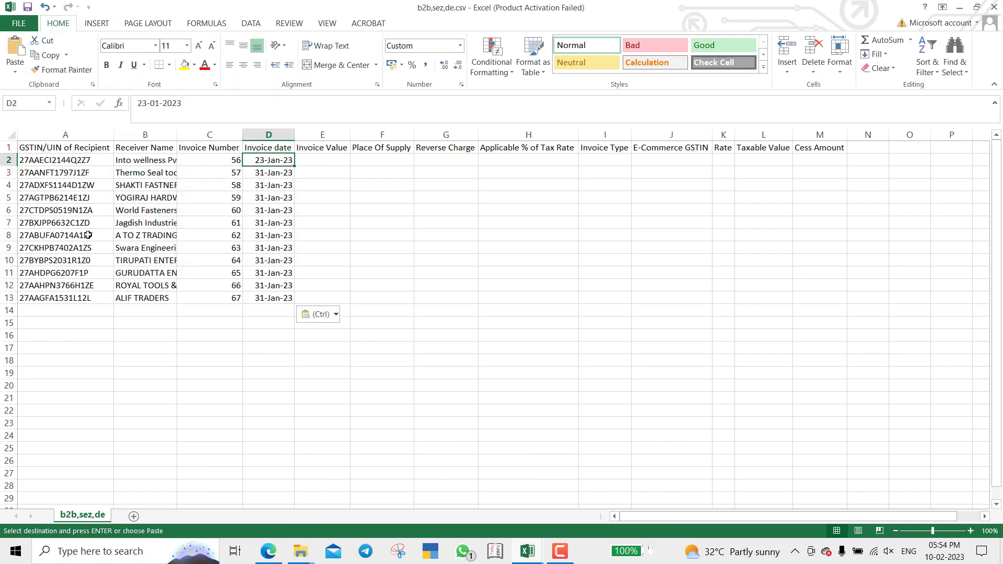
{"action": "key", "text": "Right"}
{"action": "key", "text": "Up"}
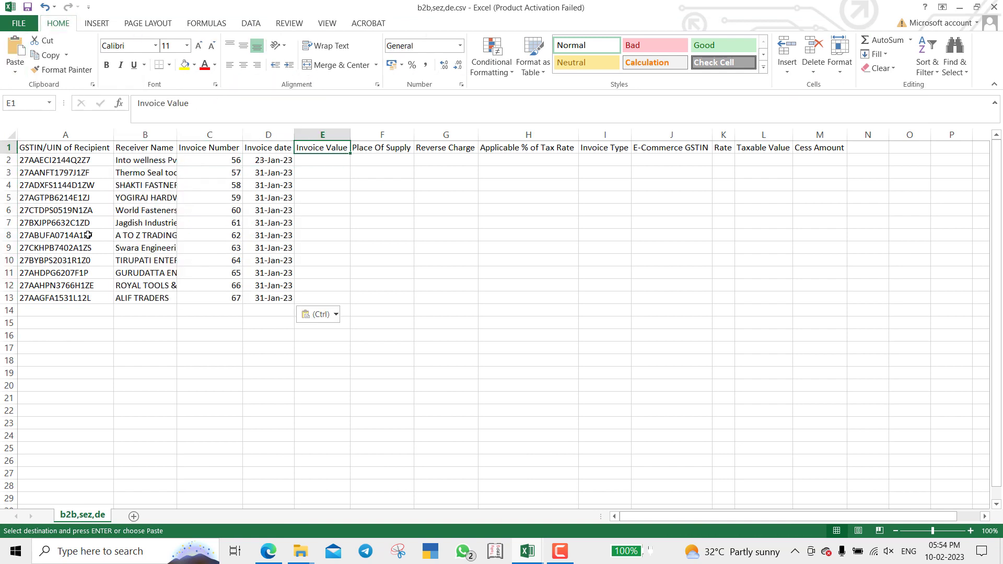
{"action": "key", "text": "alt+Tab"}
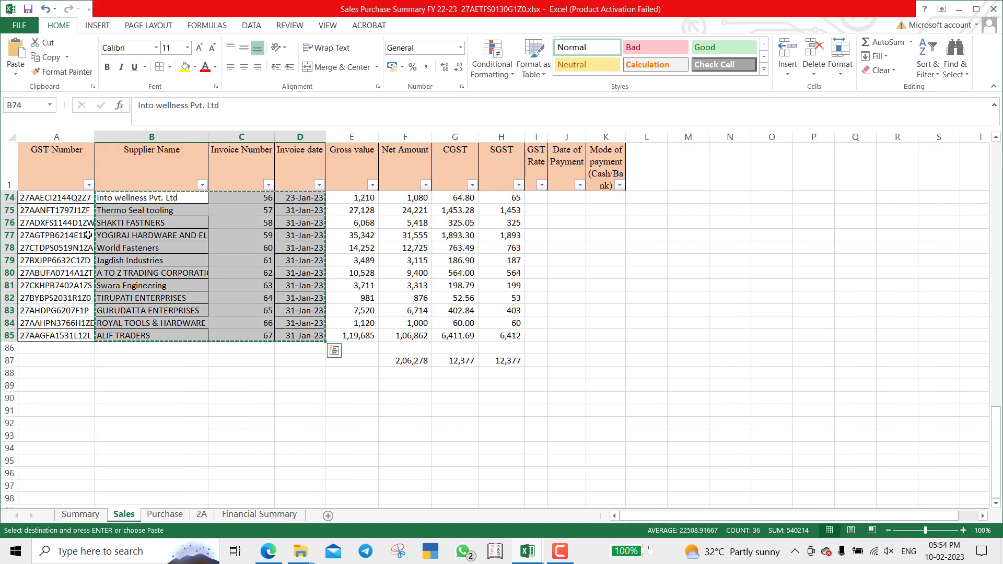
{"action": "key", "text": "Right"}
{"action": "key", "text": "Right"}
{"action": "key", "text": "Right"}
{"action": "scroll", "coordinate": [87, 236], "scroll_direction": "up", "scroll_amount": 1}
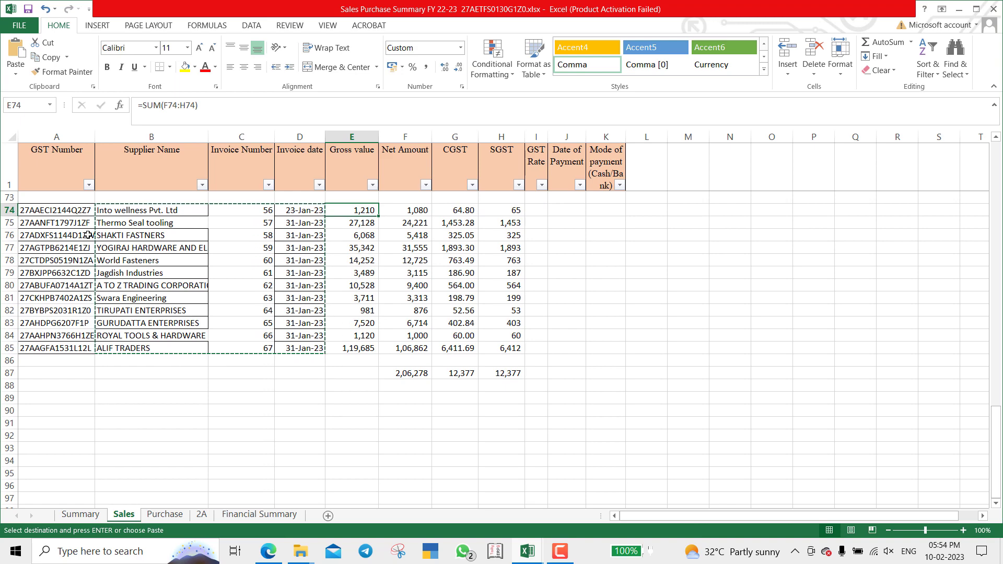
{"action": "key", "text": "ctrl+shift+Down"}
{"action": "key", "text": "ctrl+c"}
- Switch to b2b,sez,de.csv and paste the gross values as values into the Invoice Value column from E2
{"action": "key", "text": "alt+Tab"}
{"action": "key", "text": "Down"}
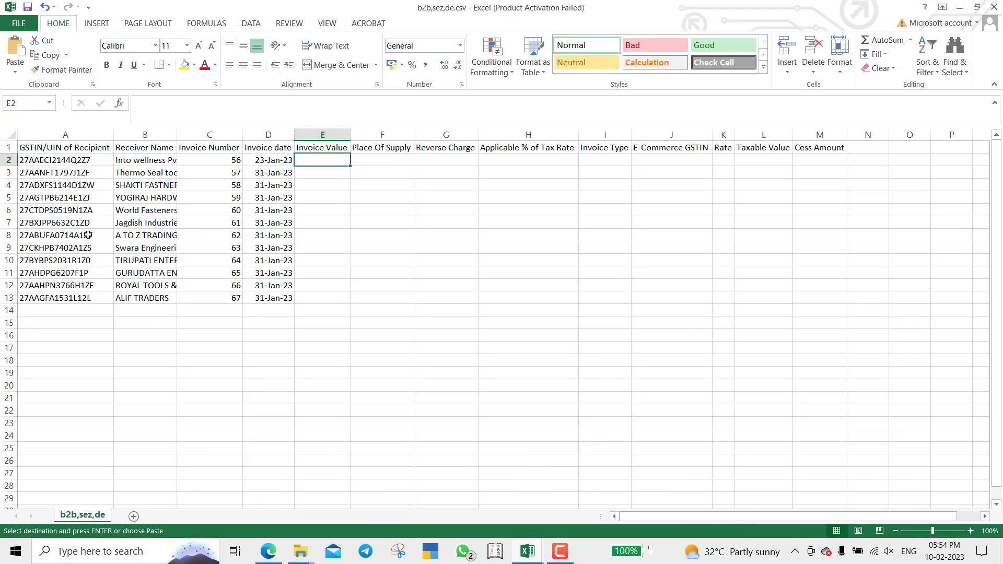
{"action": "key", "text": "alt"}
{"action": "key", "text": "h"}
{"action": "key", "text": "v"}
{"action": "key", "text": "v"}
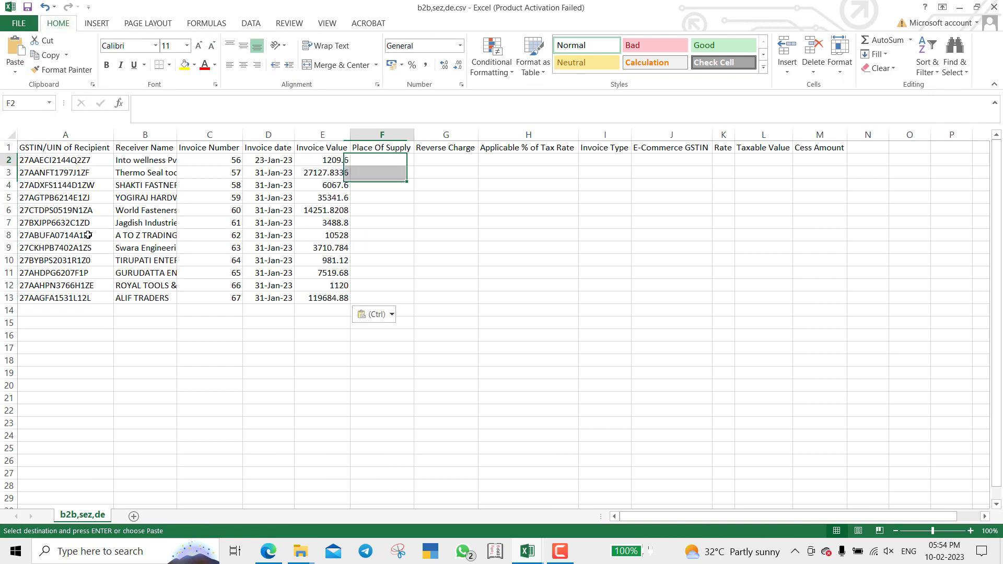
- Copy the Place Of Supply entry "27- Maharashtra" from F2 into F3:F13
{"action": "key", "text": "Right"}
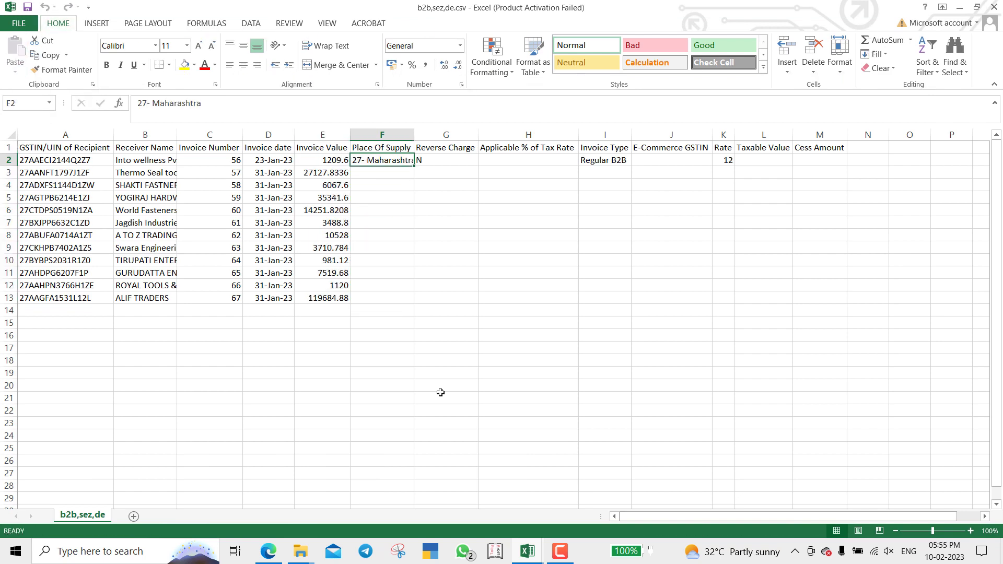
{"action": "key", "text": "Up"}
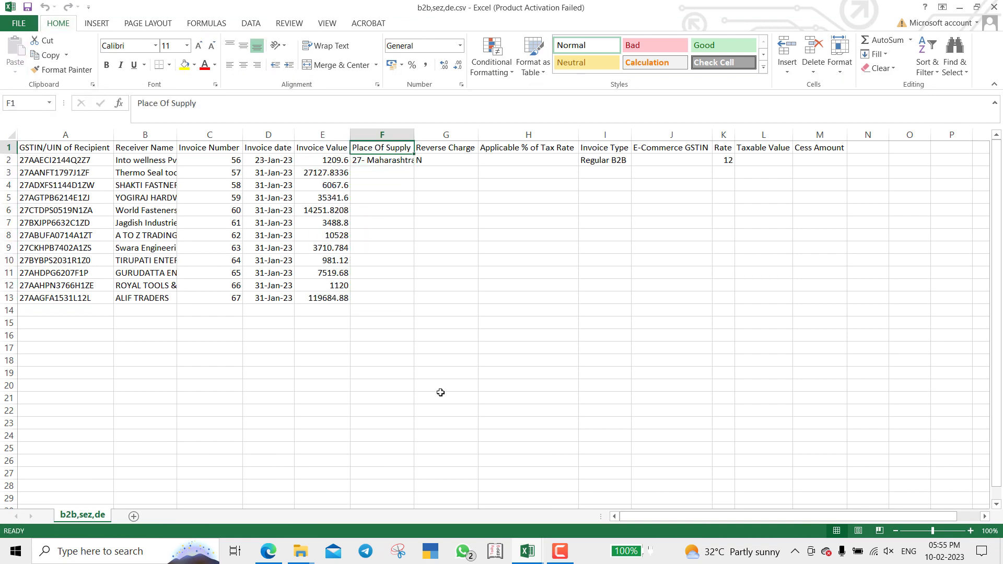
{"action": "key", "text": "Down"}
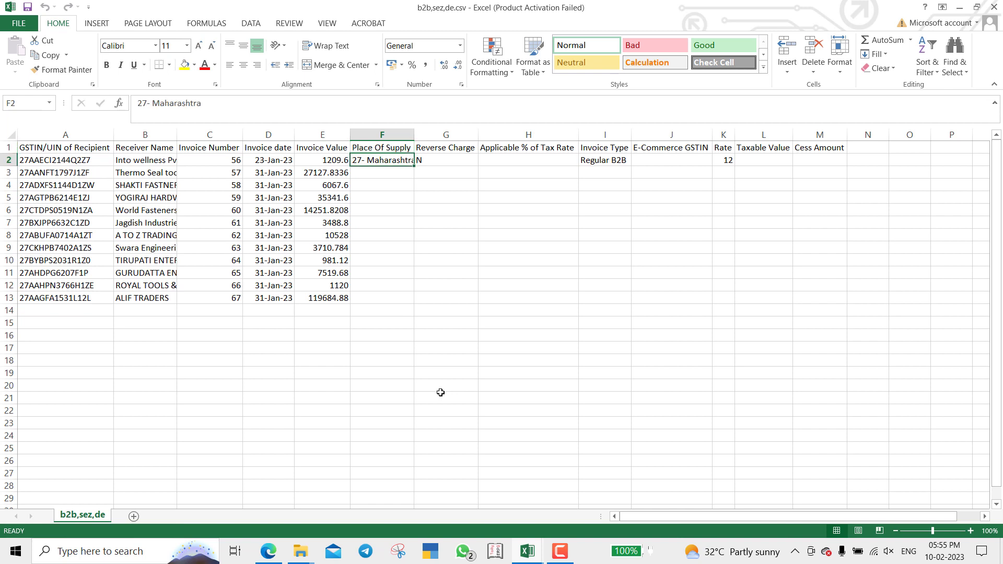
{"action": "key", "text": "ctrl+c"}
{"action": "key", "text": "Left"}
{"action": "key", "text": "ctrl+Down"}
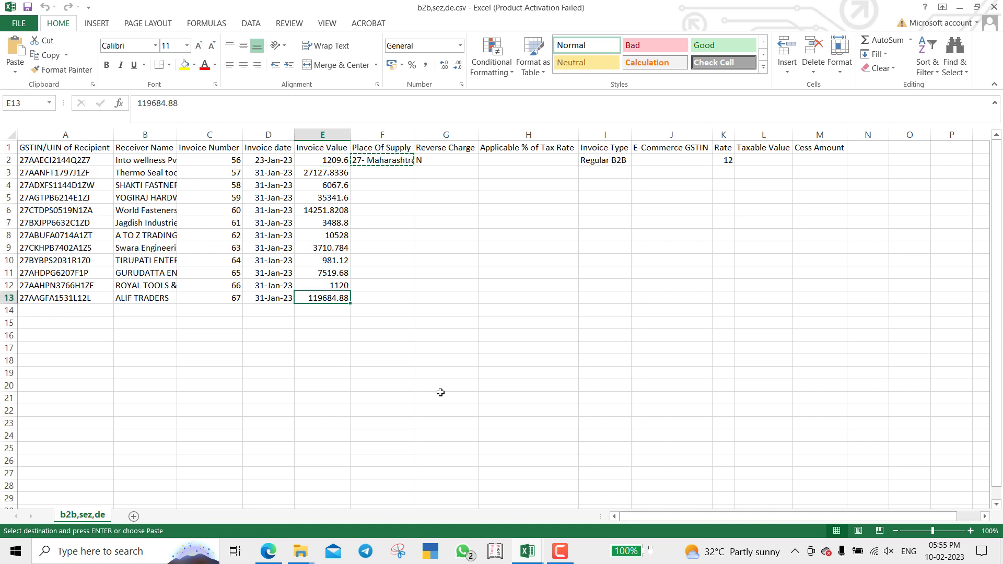
{"action": "key", "text": "Right"}
{"action": "key", "text": "ctrl+shift+Up"}
{"action": "key", "text": "ctrl+v"}
{"action": "key", "text": "Up"}
{"action": "key", "text": "Up"}
{"action": "key", "text": "Up"}
{"action": "key", "text": "Up"}
{"action": "key", "text": "Up"}
{"action": "key", "text": "Up"}
{"action": "key", "text": "Up"}
{"action": "key", "text": "Up"}
{"action": "key", "text": "Up"}
{"action": "key", "text": "Up"}
{"action": "key", "text": "Up"}
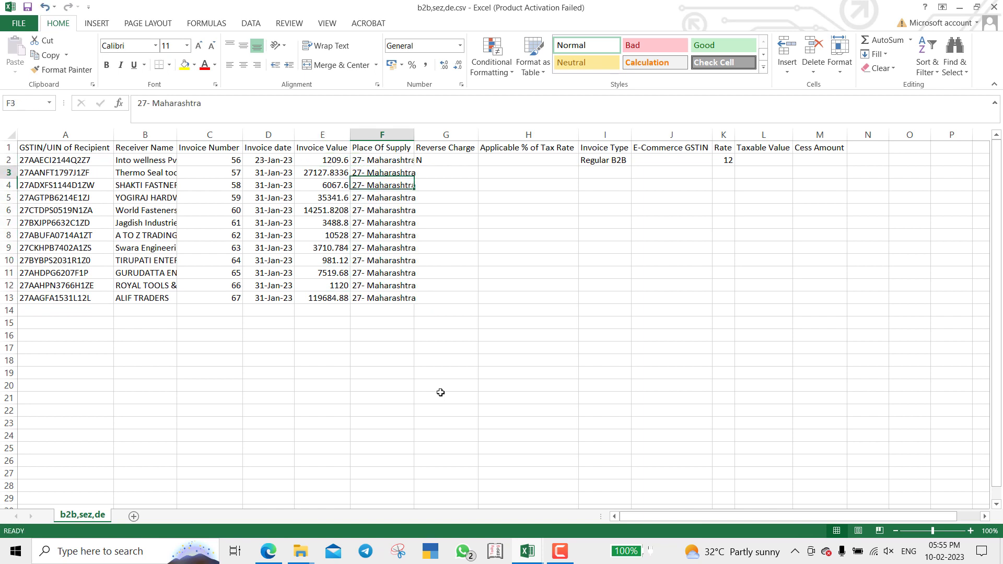
- Copy the Reverse Charge value N from G2 down through G13
{"action": "key", "text": "Right"}
{"action": "key", "text": "Up"}
{"action": "key", "text": "Down"}
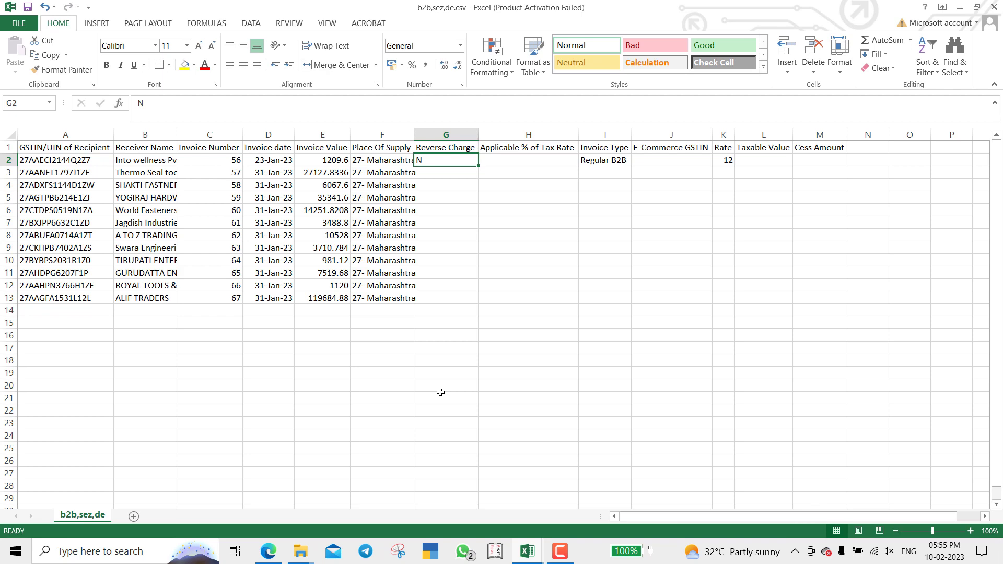
{"action": "key", "text": "ctrl+c"}
{"action": "key", "text": "ctrl+shift+Down"}
{"action": "key", "text": "ctrl+Up"}
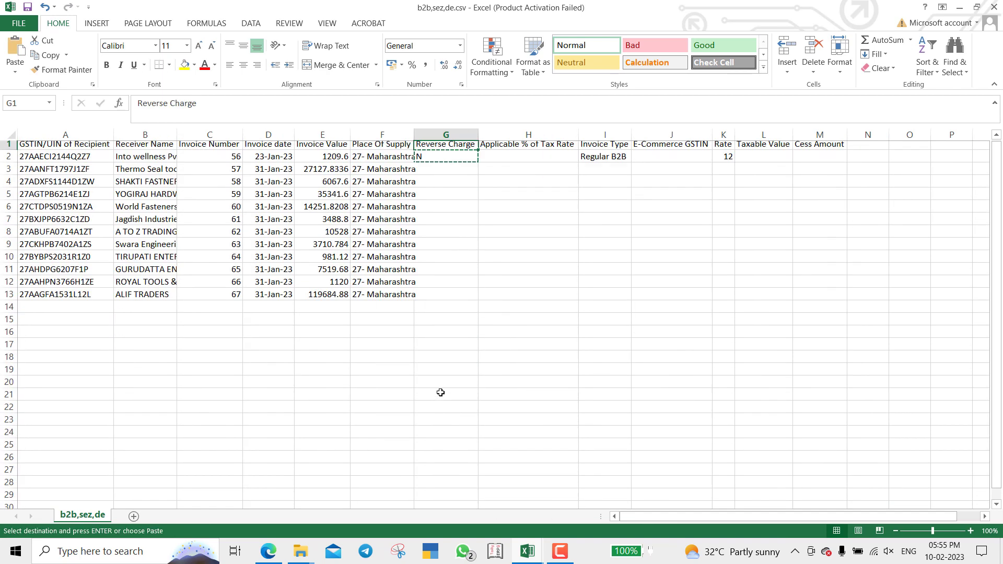
{"action": "key", "text": "Down"}
{"action": "key", "text": "shift+Down"}
{"action": "key", "text": "shift+Down"}
{"action": "key", "text": "shift+Down"}
{"action": "key", "text": "shift+Down"}
{"action": "key", "text": "shift+Down"}
{"action": "key", "text": "shift+Down"}
{"action": "key", "text": "shift+Down"}
{"action": "key", "text": "shift+Down"}
{"action": "key", "text": "shift+Down"}
{"action": "key", "text": "shift+Down"}
{"action": "key", "text": "shift+Down"}
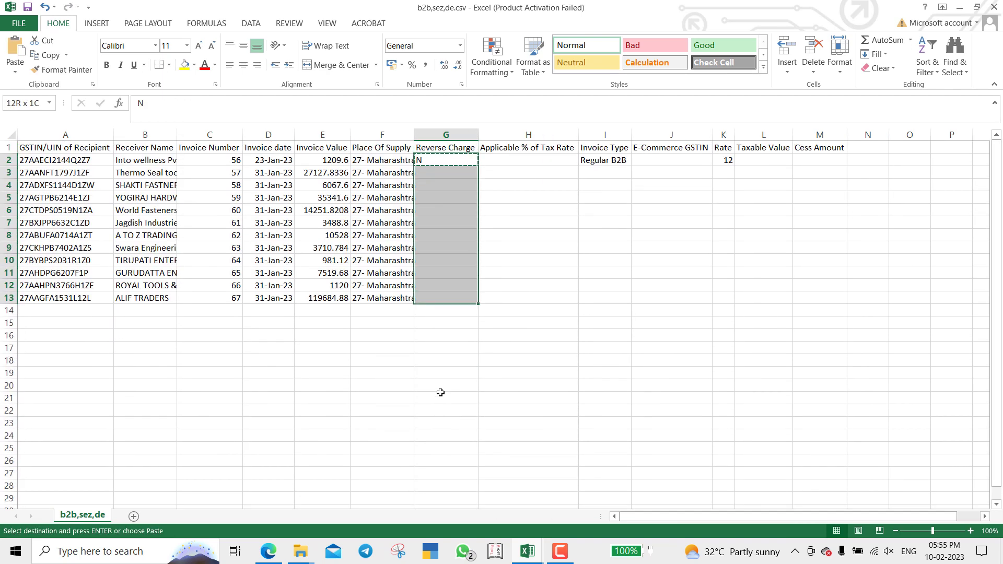
{"action": "key", "text": "Return"}
- Copy the Invoice Type "Regular B2B" from I2 down through I13
{"action": "key", "text": "Left"}
{"action": "key", "text": "shift+space"}
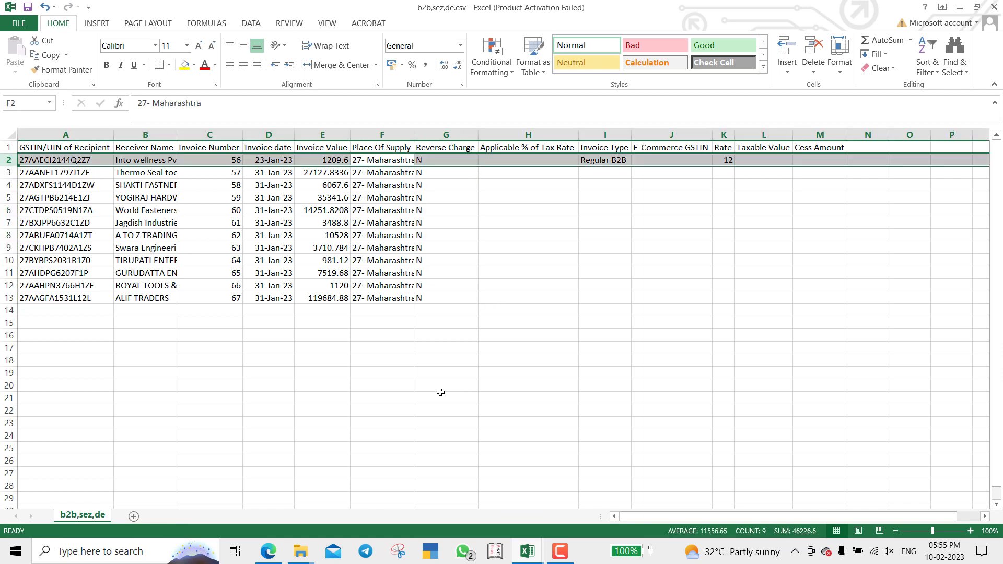
{"action": "key", "text": "Up"}
{"action": "key", "text": "Right"}
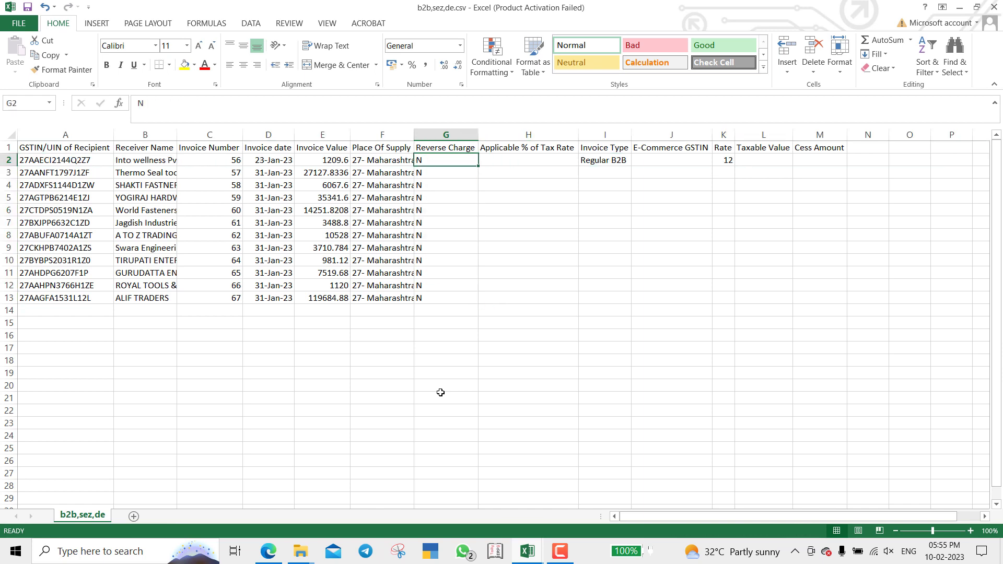
{"action": "key", "text": "Right"}
{"action": "key", "text": "Down"}
{"action": "key", "text": "Right"}
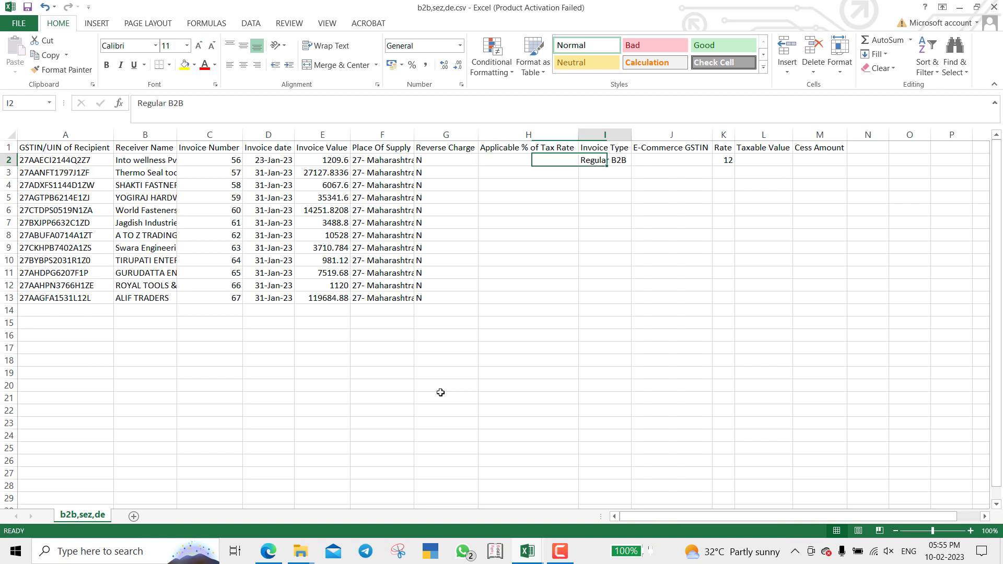
{"action": "key", "text": "ctrl+c"}
{"action": "key", "text": "shift+Down"}
{"action": "key", "text": "shift+Down"}
{"action": "key", "text": "shift+Down"}
{"action": "key", "text": "shift+Down"}
{"action": "key", "text": "shift+Down"}
{"action": "key", "text": "shift+Down"}
{"action": "key", "text": "shift+Down"}
{"action": "key", "text": "shift+Down"}
{"action": "key", "text": "shift+Down"}
{"action": "key", "text": "shift+Down"}
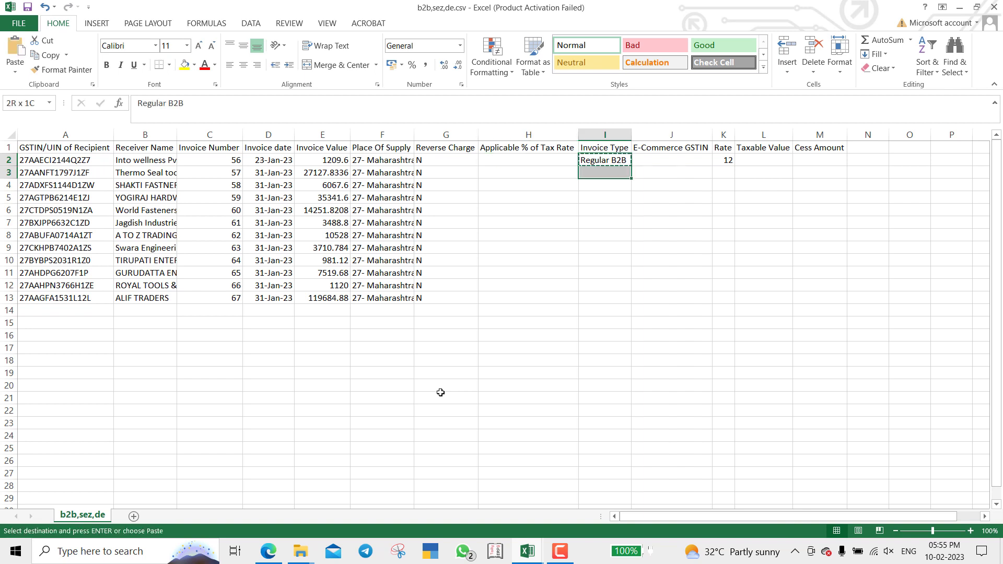
{"action": "key", "text": "shift+Down"}
{"action": "key", "text": "ctrl+v"}
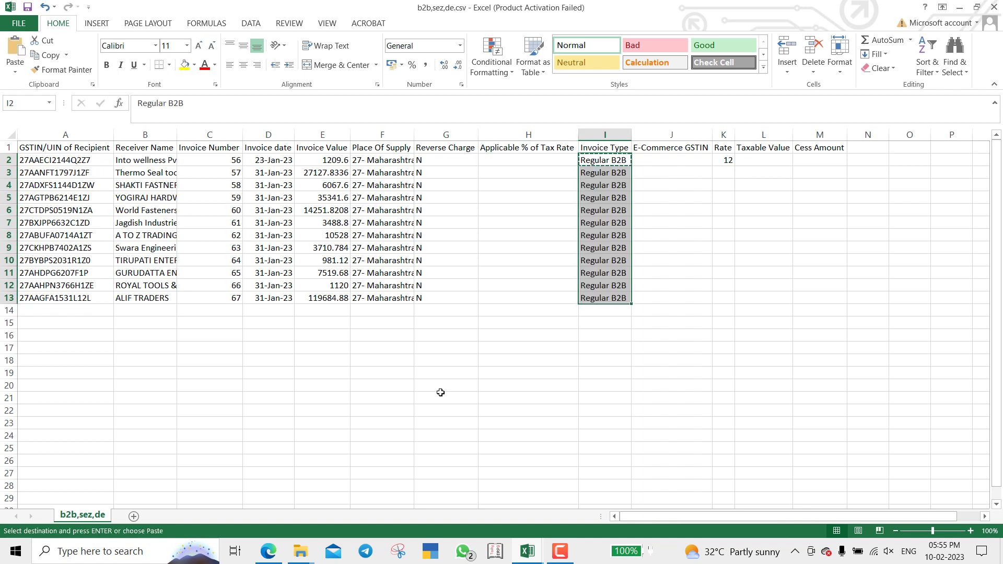
{"action": "key", "text": "Escape"}
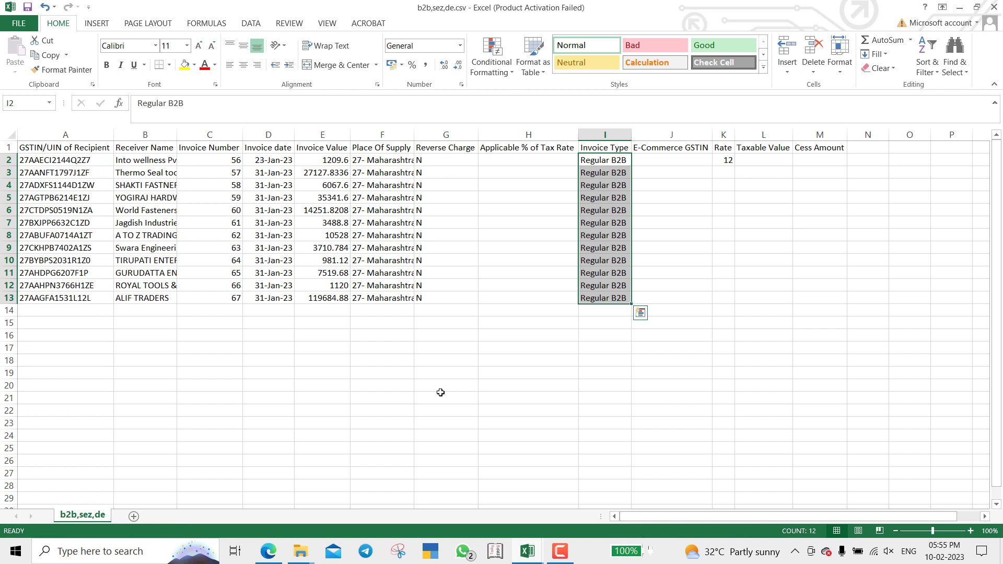
{"action": "key", "text": "shift+Up"}
{"action": "key", "text": "shift+Up"}
{"action": "key", "text": "shift+Up"}
{"action": "key", "text": "shift+Up"}
{"action": "key", "text": "shift+Up"}
{"action": "key", "text": "shift+Up"}
{"action": "key", "text": "shift+Up"}
{"action": "key", "text": "shift+Up"}
{"action": "key", "text": "shift+Up"}
{"action": "key", "text": "shift+Up"}
{"action": "key", "text": "shift+Up"}
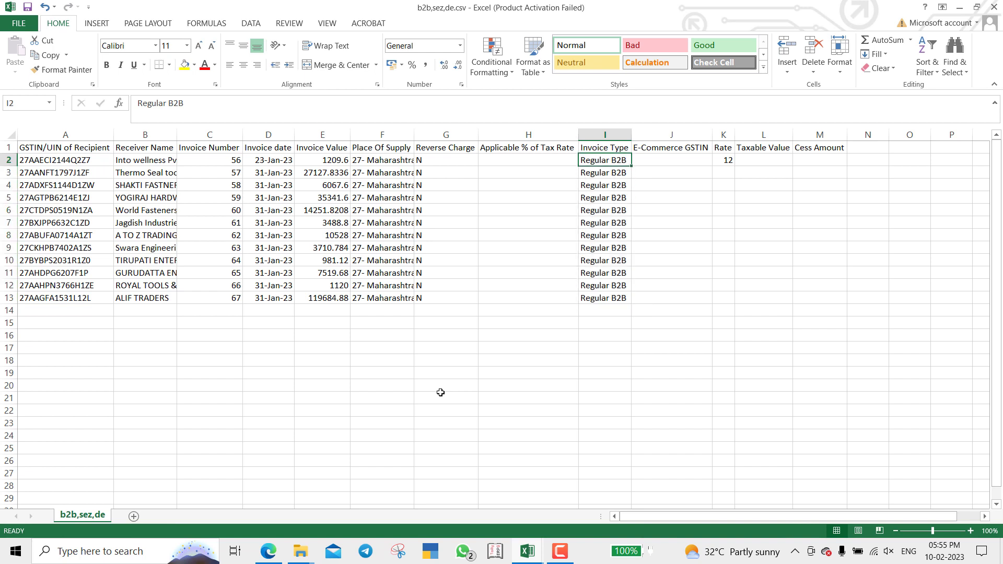
- Copy the Rate value 12 from K2 down through K13, leaving the E-Commerce GSTIN column blank
{"action": "key", "text": "Right"}
{"action": "key", "text": "Up"}
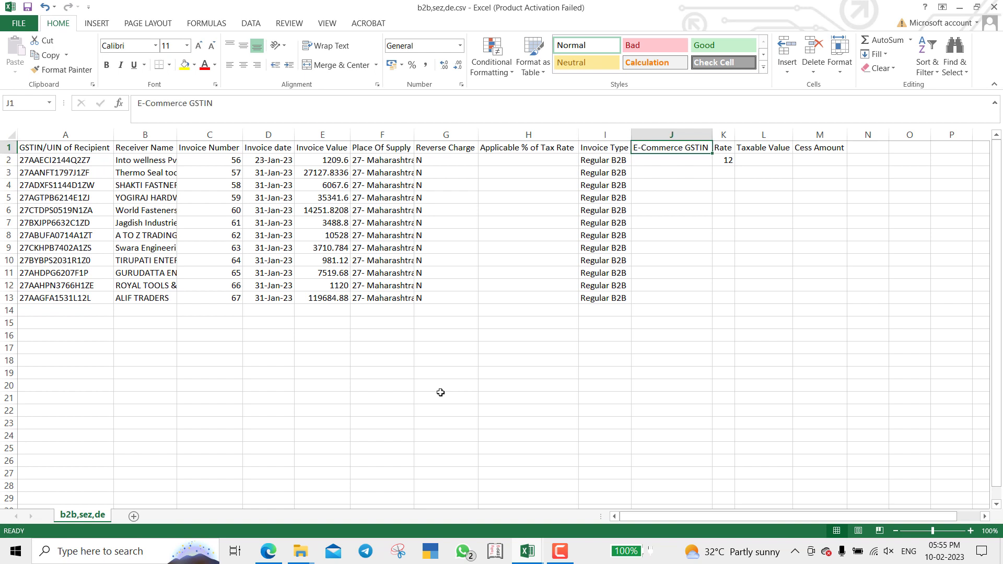
{"action": "key", "text": "Down"}
{"action": "key", "text": "Right"}
{"action": "key", "text": "ctrl+c"}
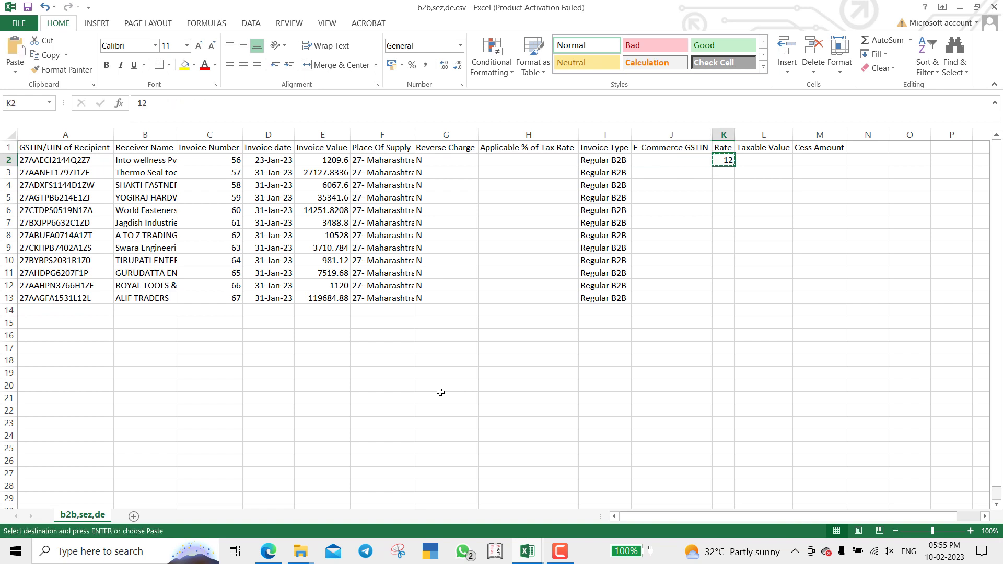
{"action": "key", "text": "shift+Down"}
{"action": "key", "text": "shift+Down"}
{"action": "key", "text": "shift+Down"}
{"action": "key", "text": "shift+Down"}
{"action": "key", "text": "shift+Down"}
{"action": "key", "text": "shift+Down"}
{"action": "key", "text": "shift+Down"}
{"action": "key", "text": "shift+Down"}
{"action": "key", "text": "shift+Down"}
{"action": "key", "text": "shift+Down"}
{"action": "key", "text": "shift+Down"}
{"action": "key", "text": "Return"}
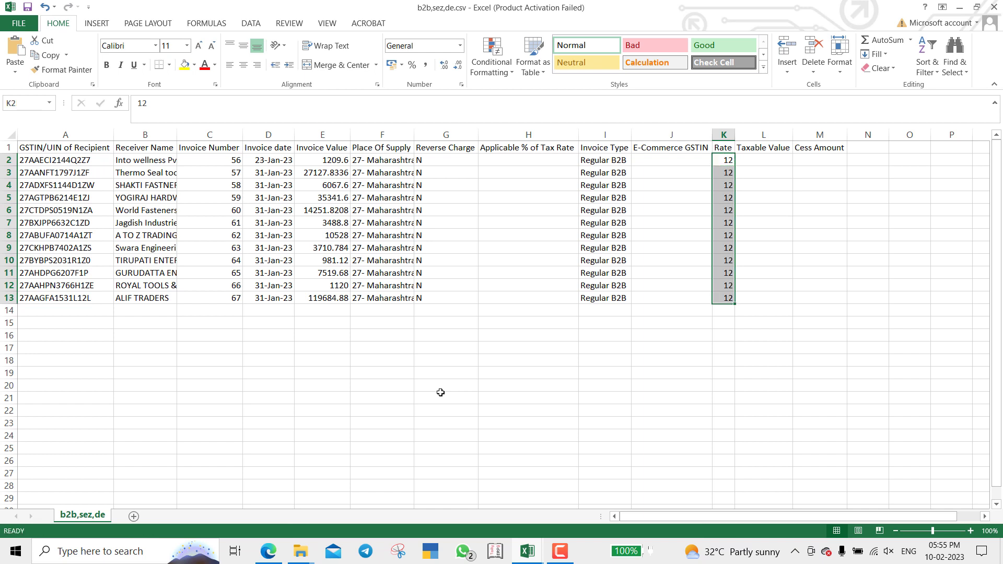
{"action": "key", "text": "ctrl+q"}
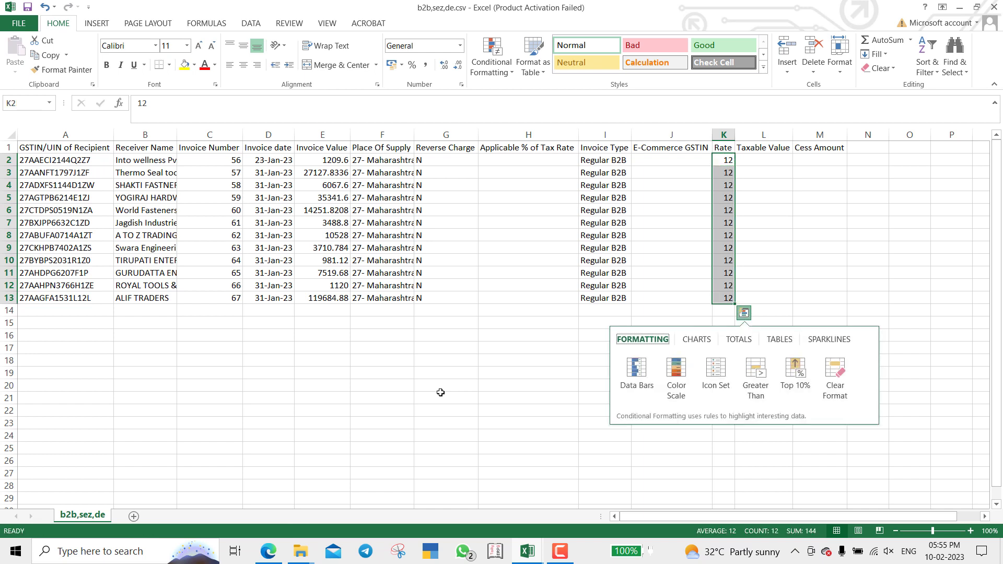
{"action": "key", "text": "Escape"}
- Switch to the Sales Purchase Summary workbook and copy the net amounts in F74:F85 of the Sales sheet
{"action": "key", "text": "Right"}
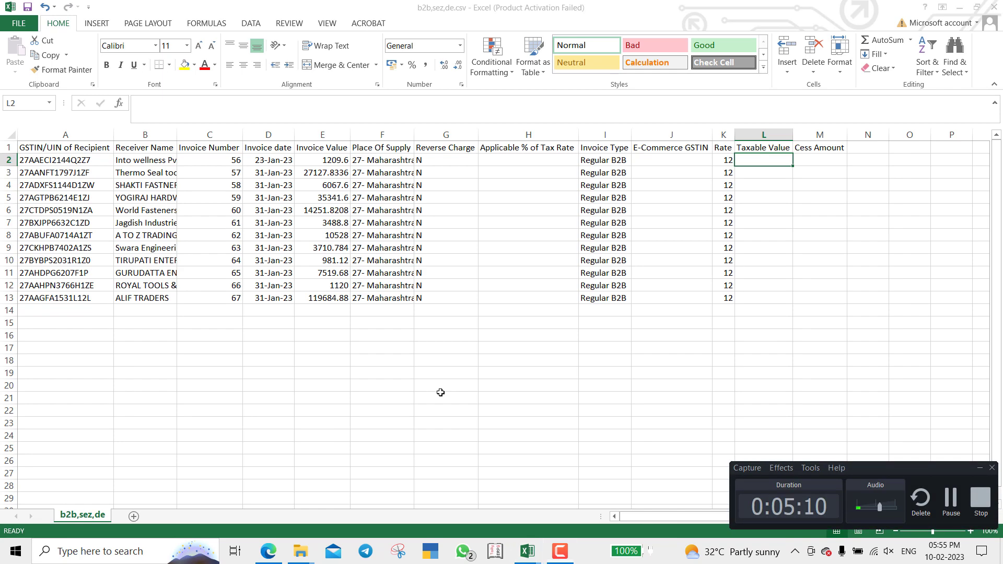
{"action": "key", "text": "alt+Tab"}
{"action": "key", "text": "Tab"}
{"action": "key", "text": "Tab"}
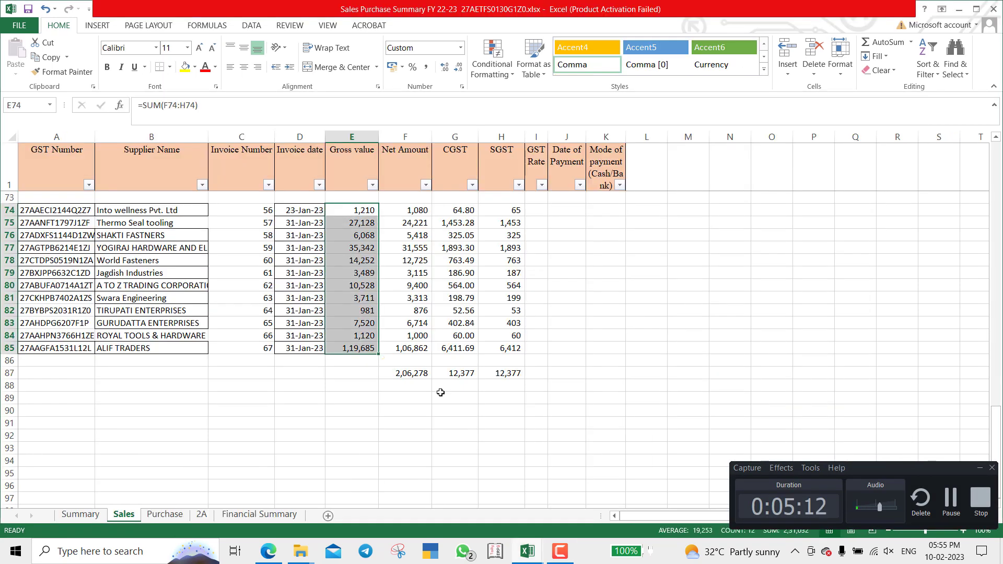
{"action": "key", "text": "ctrl+shift+Down"}
{"action": "key", "text": "ctrl+c"}
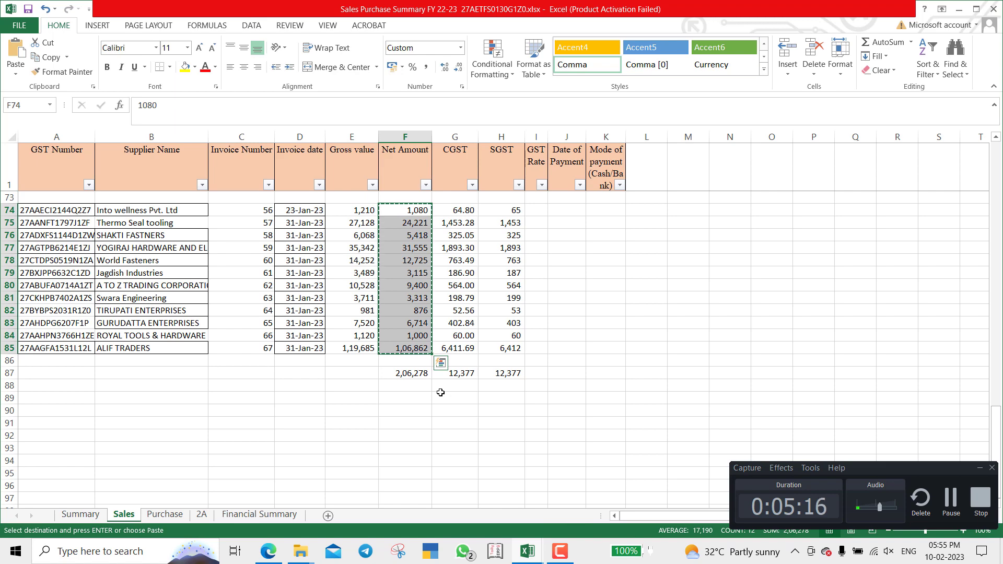
- Switch to b2b,sez,de.csv and paste the net amounts as values into the Taxable Value column from L2
{"action": "key", "text": "alt+Tab"}
{"action": "key", "text": "alt"}
{"action": "key", "text": "h"}
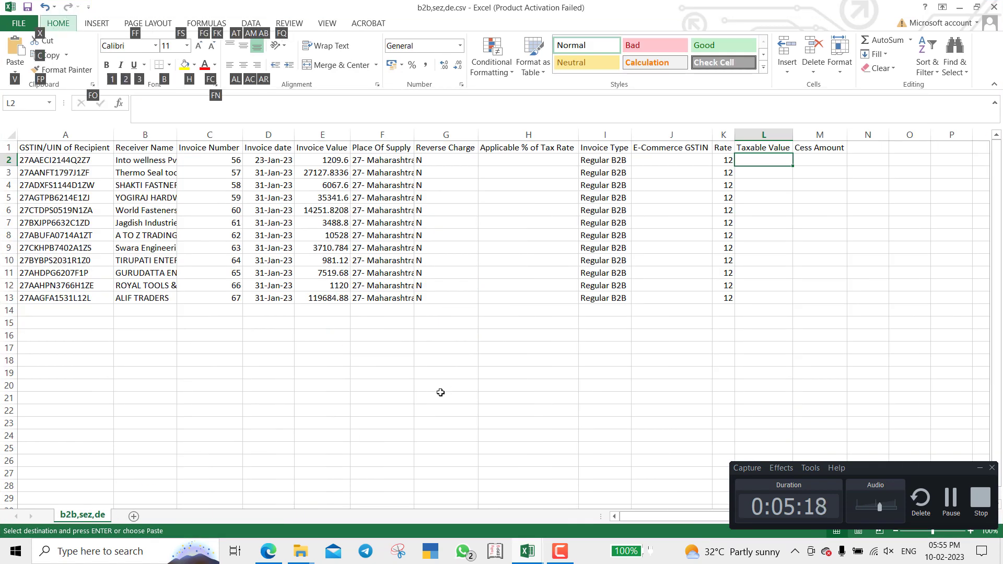
{"action": "key", "text": "v"}
{"action": "key", "text": "v"}
- Enter 0 as the Cess Amount in M2 for the first invoice
{"action": "key", "text": "Right"}
{"action": "type", "text": "0"}
{"action": "key", "text": "Return"}
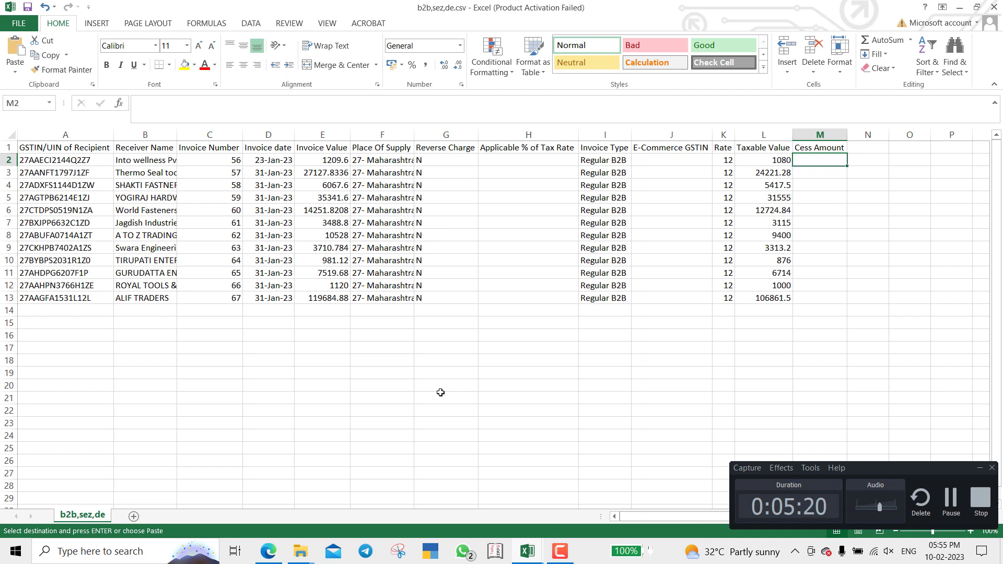
- Copy the Cess Amount value 0 from M2 down through M13
{"action": "key", "text": "Up"}
{"action": "key", "text": "ctrl+c"}
{"action": "key", "text": "Left"}
{"action": "key", "text": "ctrl+Down"}
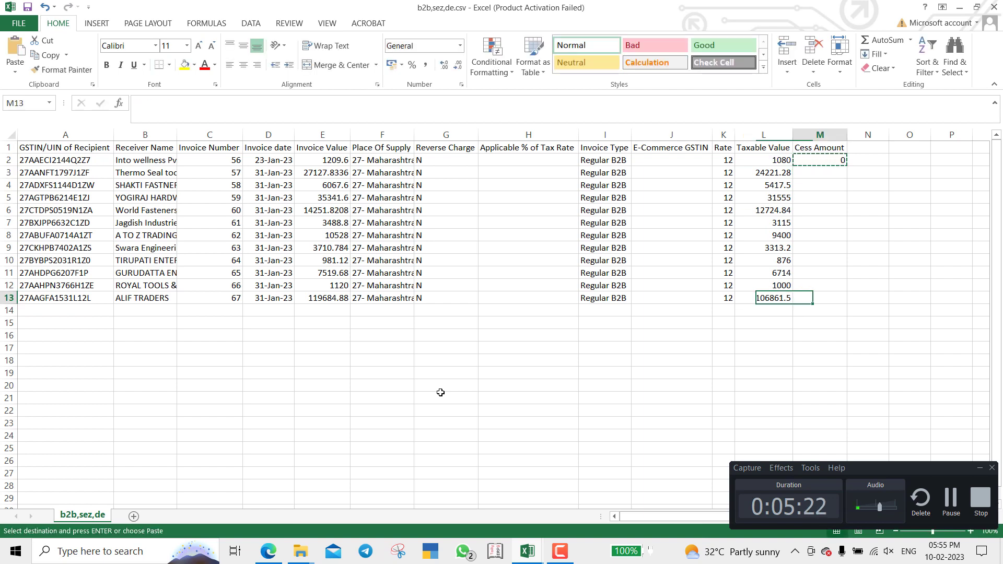
{"action": "key", "text": "Right"}
{"action": "key", "text": "ctrl+shift+Up"}
{"action": "key", "text": "Return"}
{"action": "key", "text": "Up"}
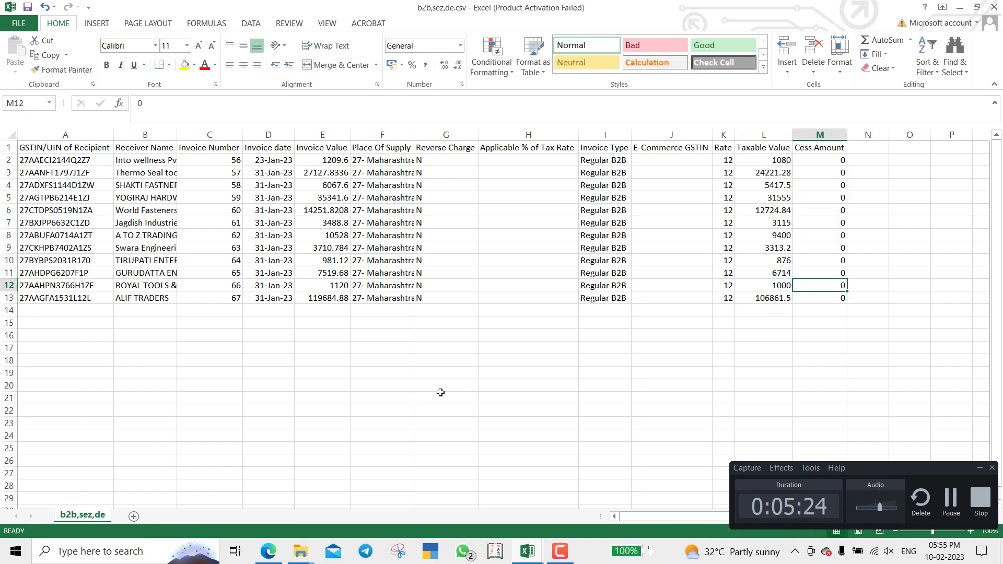
{"action": "key", "text": "ctrl+Up"}
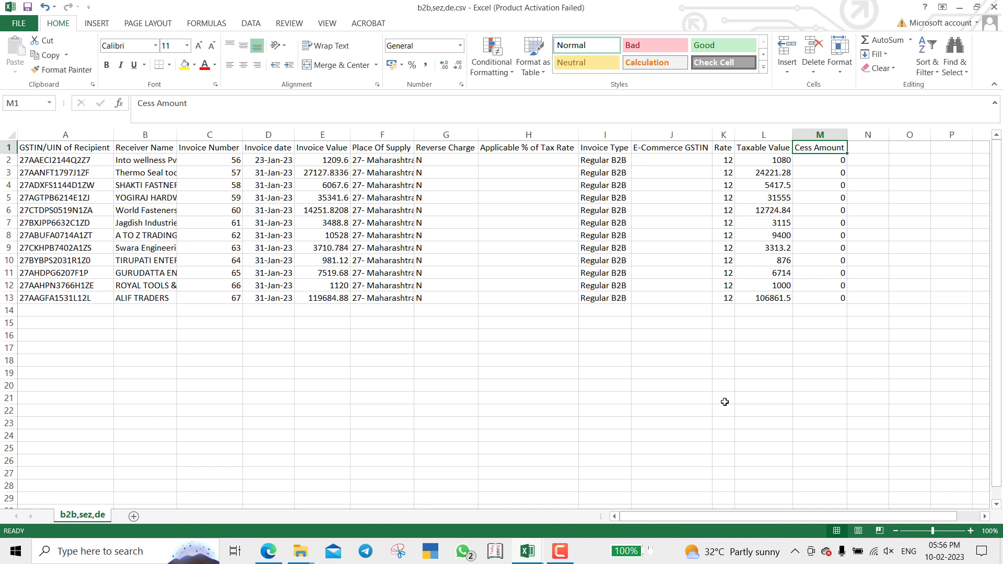
- Save b2b,sez,de.csv, keeping the CSV format, and close the file
{"action": "key", "text": "ctrl+s"}
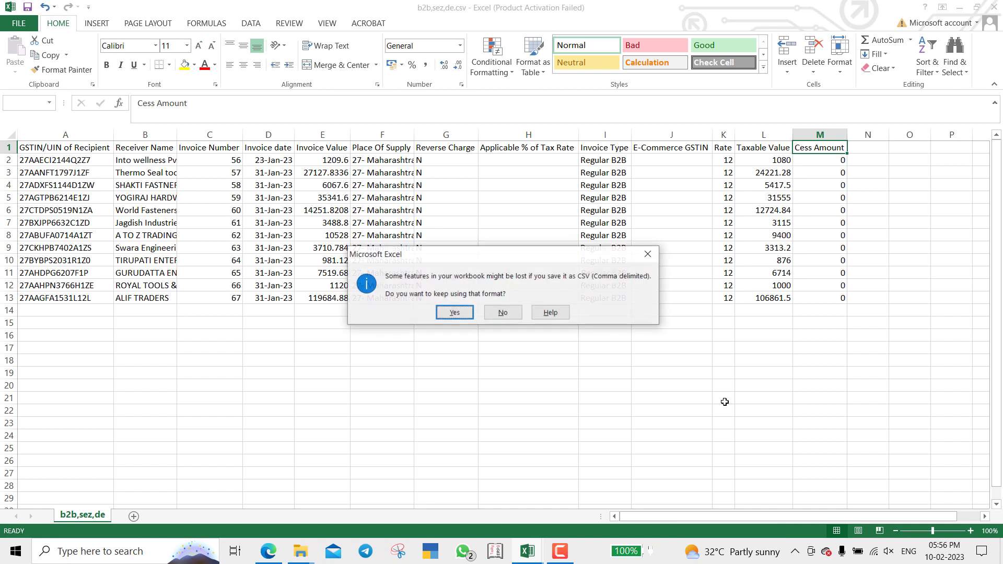
{"action": "key", "text": "Return"}
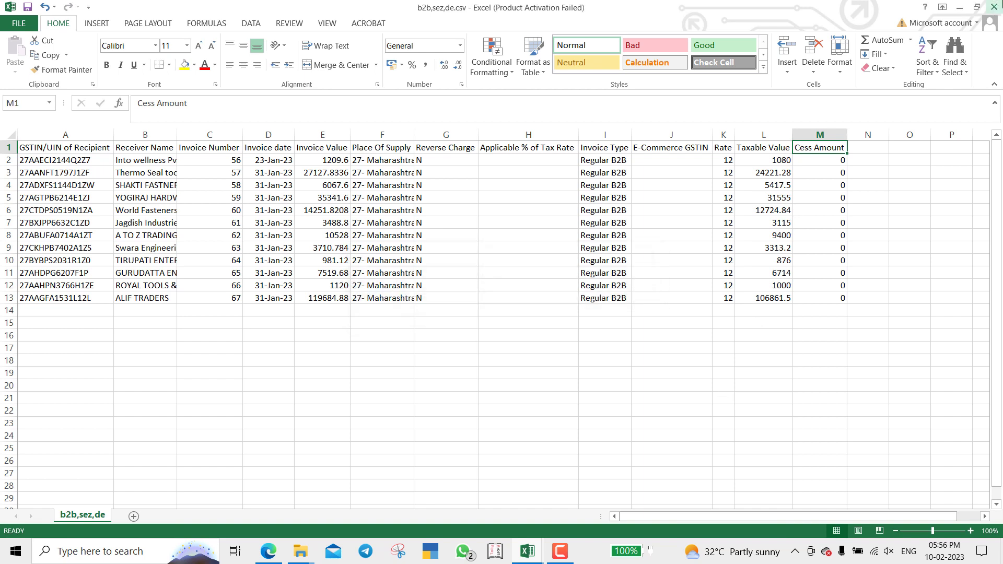
{"action": "left_click", "coordinate": [994, 7]}
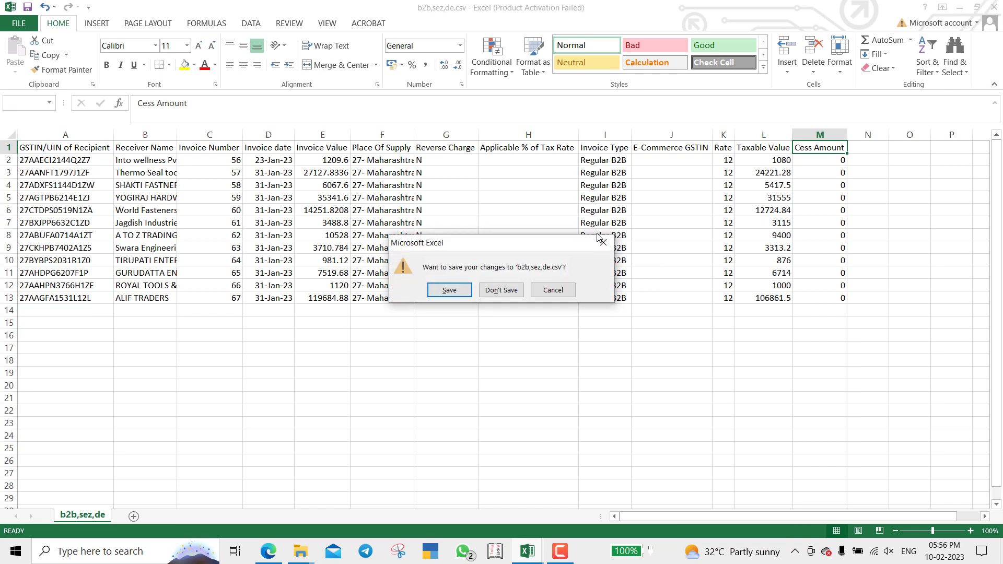
{"action": "key", "text": "Return"}
{"action": "key", "text": "Return"}
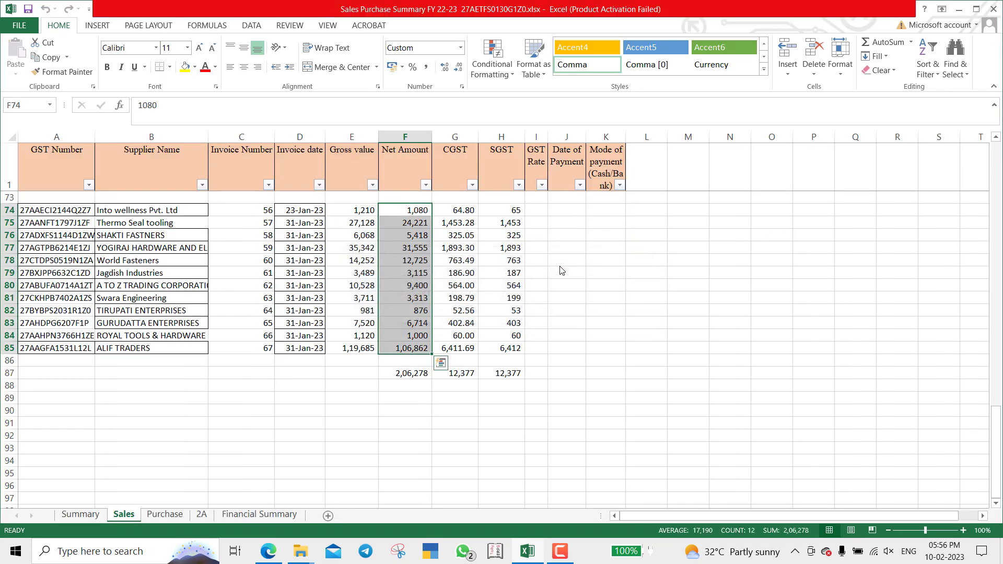
- Launch the GST Offline Tool from the desktop and start a new upload of invoice data for a return
{"action": "key", "text": "super+d"}
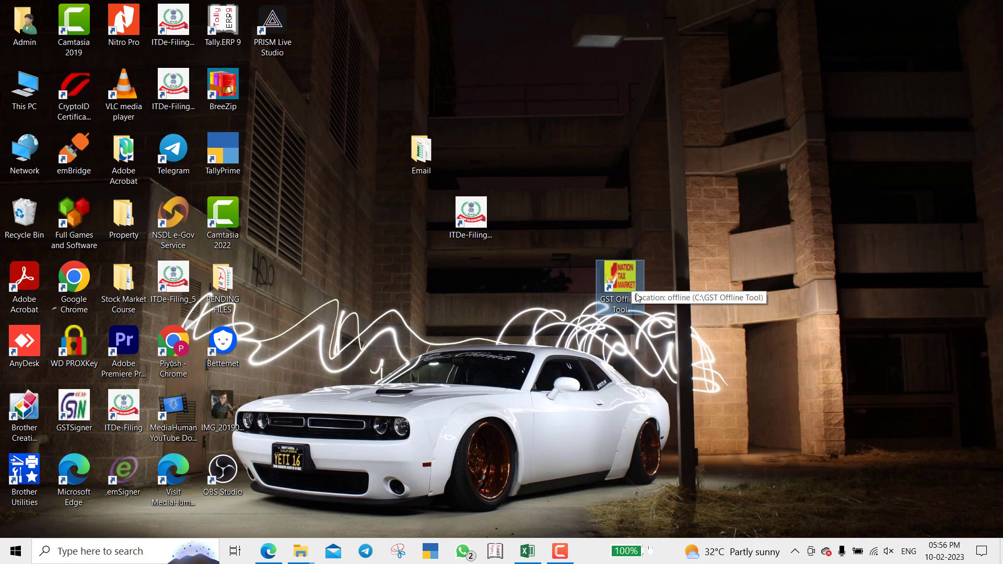
{"action": "double_click", "coordinate": [621, 284]}
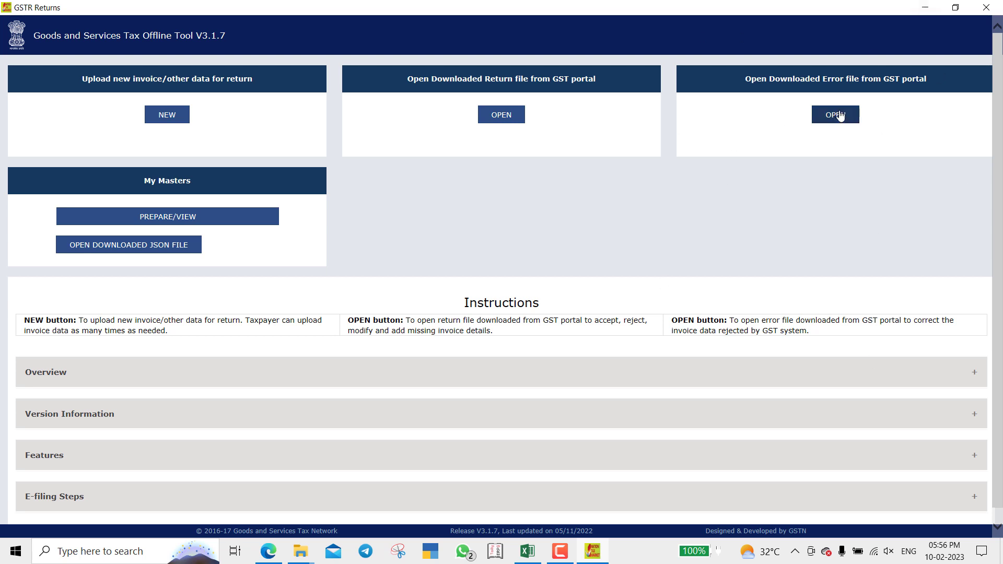
{"action": "left_click", "coordinate": [168, 118]}
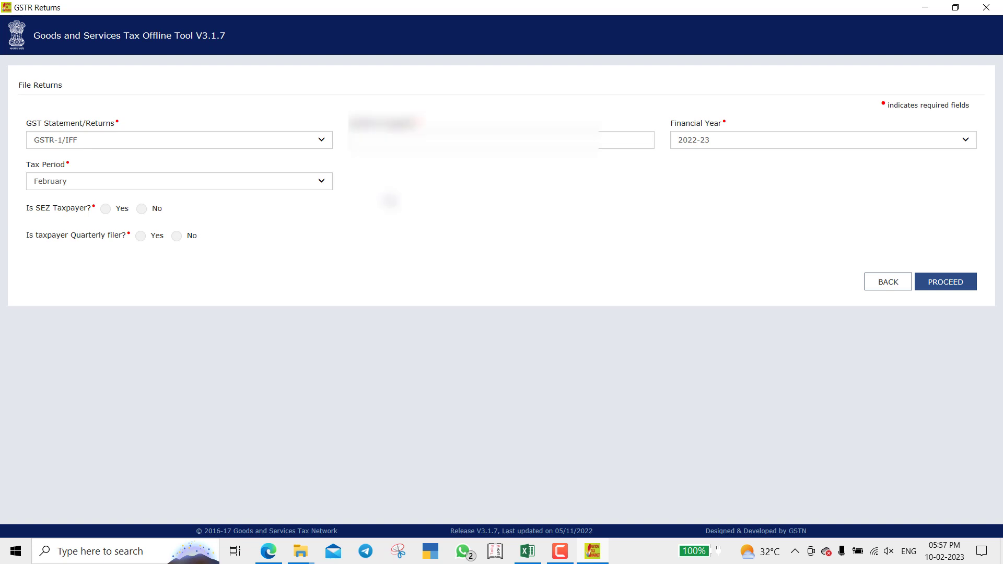
- Choose GSTR-1/IFF as the GST statement and paste the supplier's GSTIN into its field
{"action": "left_click", "coordinate": [77, 141]}
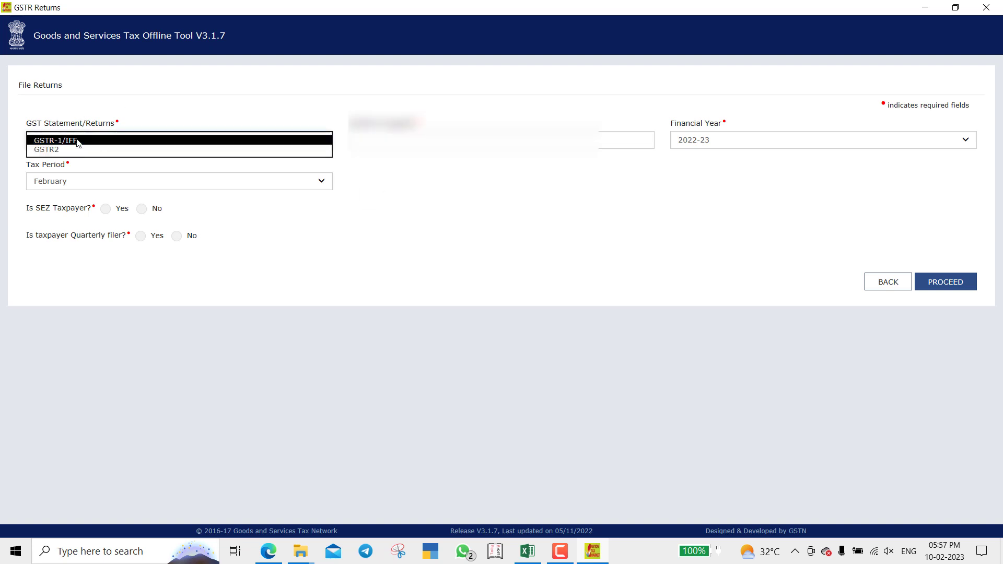
{"action": "left_click", "coordinate": [78, 141]}
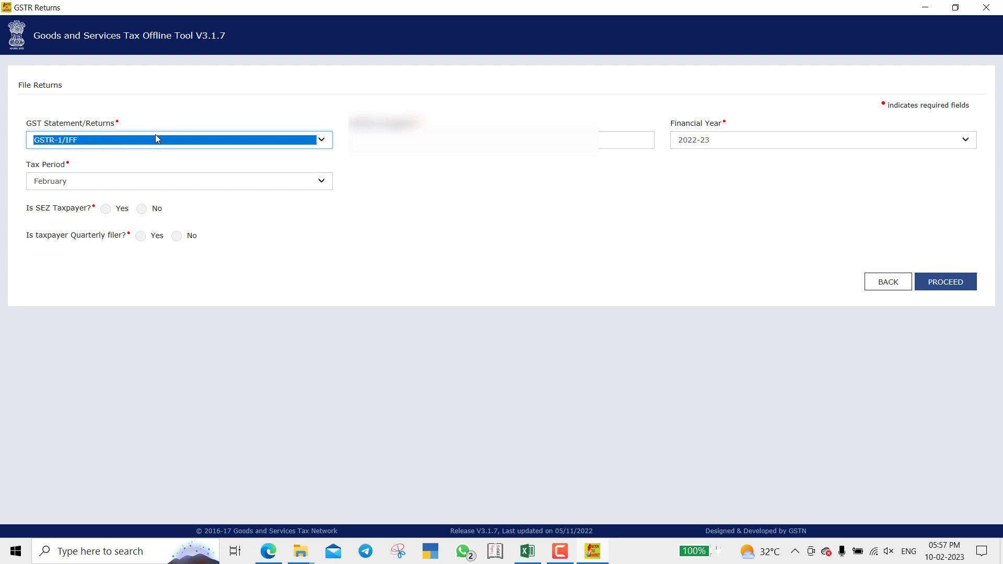
{"action": "left_click", "coordinate": [418, 141]}
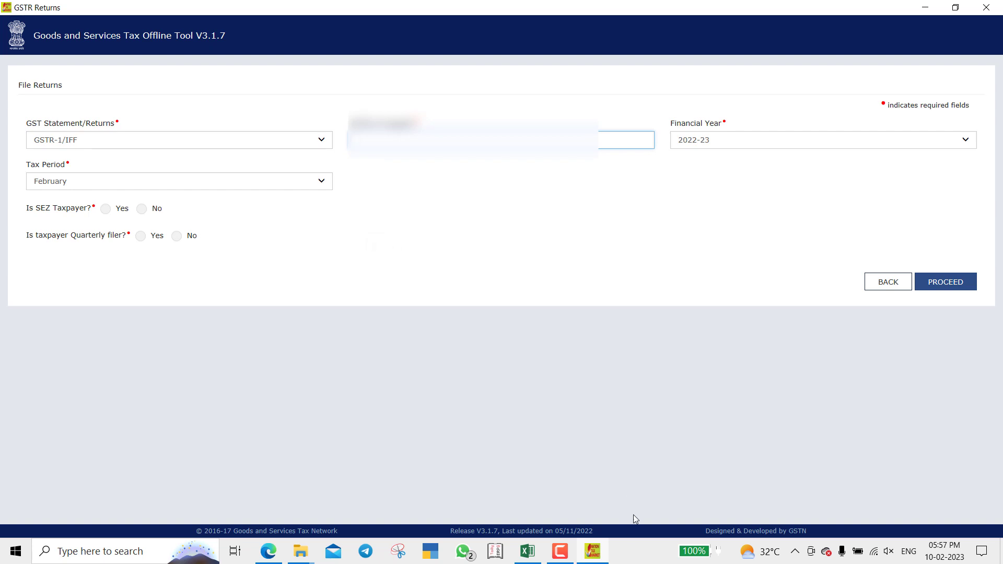
{"action": "key", "text": "ctrl+v"}
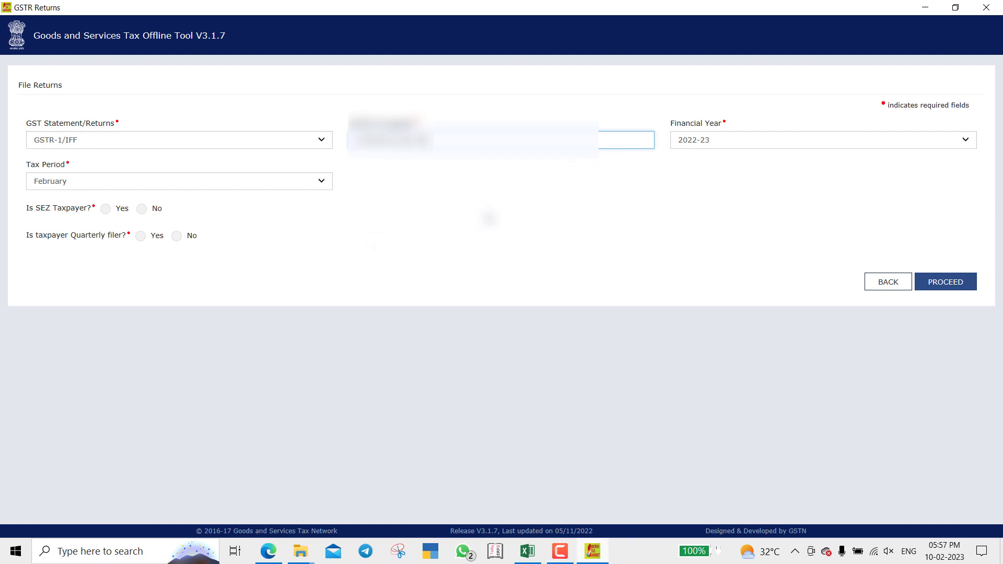
{"action": "left_click", "coordinate": [562, 559]}
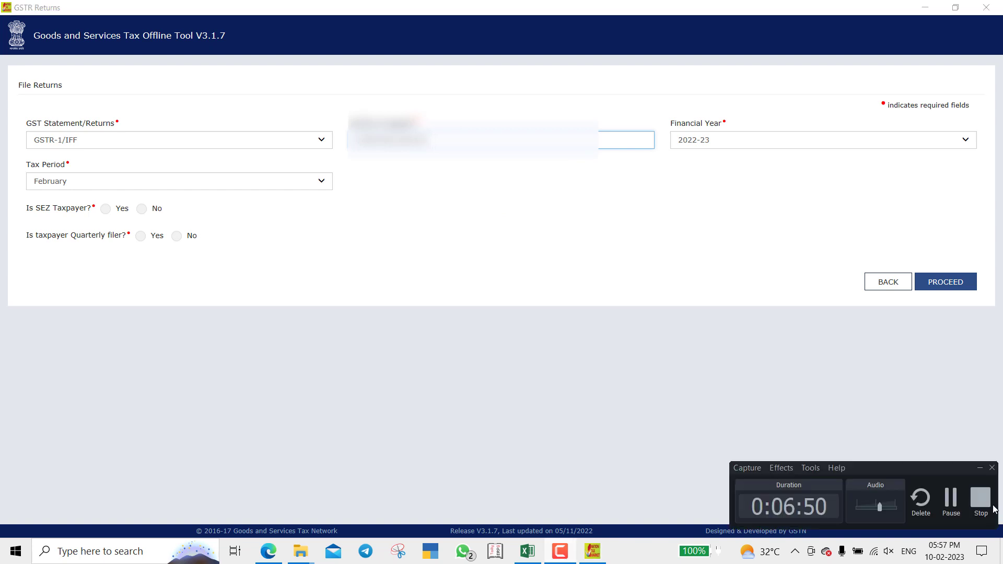
{"action": "left_click", "coordinate": [959, 506]}
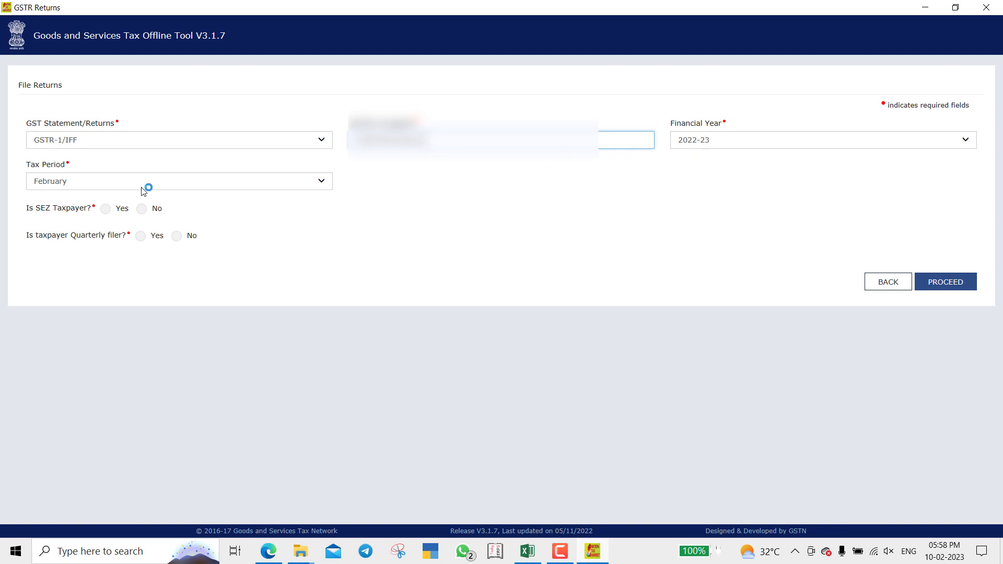
- Set the tax period to January, SEZ taxpayer to No and quarterly filer to Yes, and proceed, confirming the entered return details
{"action": "left_click", "coordinate": [165, 186]}
{"action": "key", "text": "Up"}
{"action": "key", "text": "Return"}
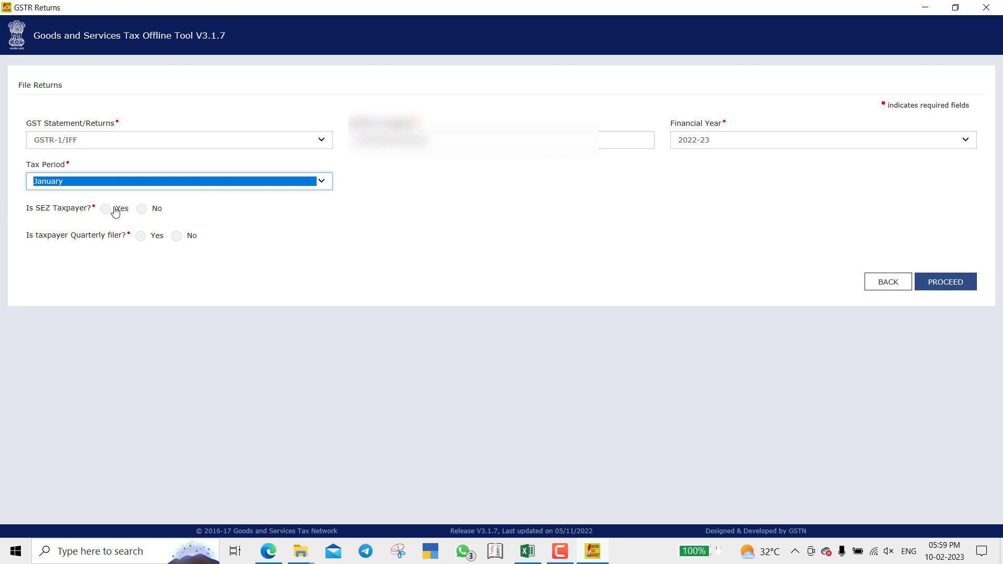
{"action": "left_click", "coordinate": [142, 209]}
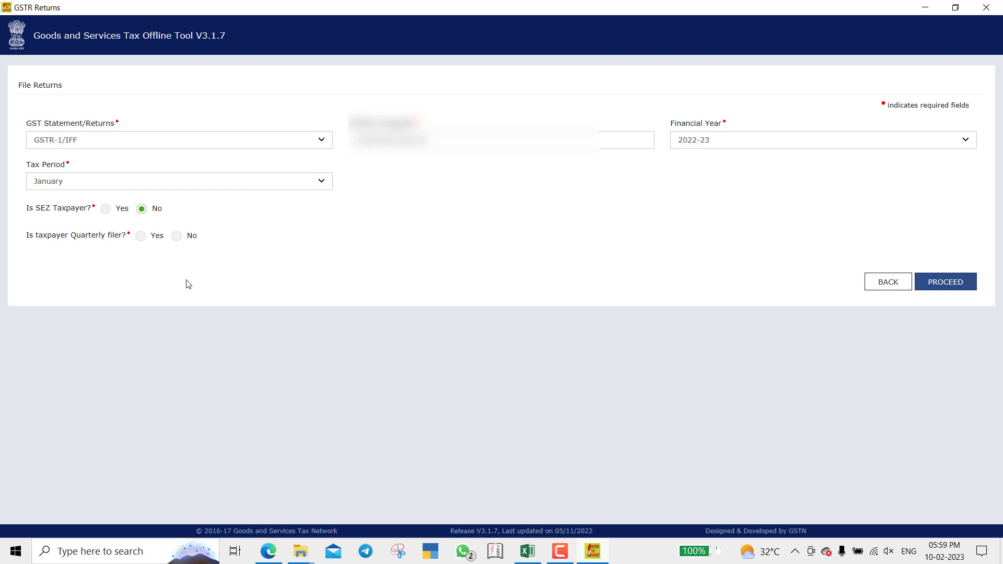
{"action": "left_click", "coordinate": [140, 237]}
{"action": "left_click", "coordinate": [952, 281]}
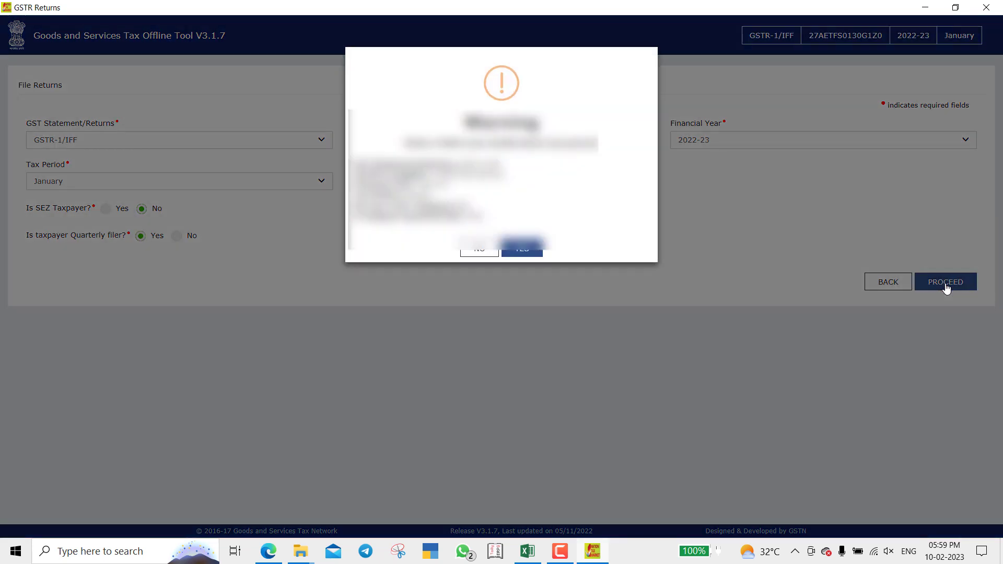
{"action": "left_click", "coordinate": [522, 249]}
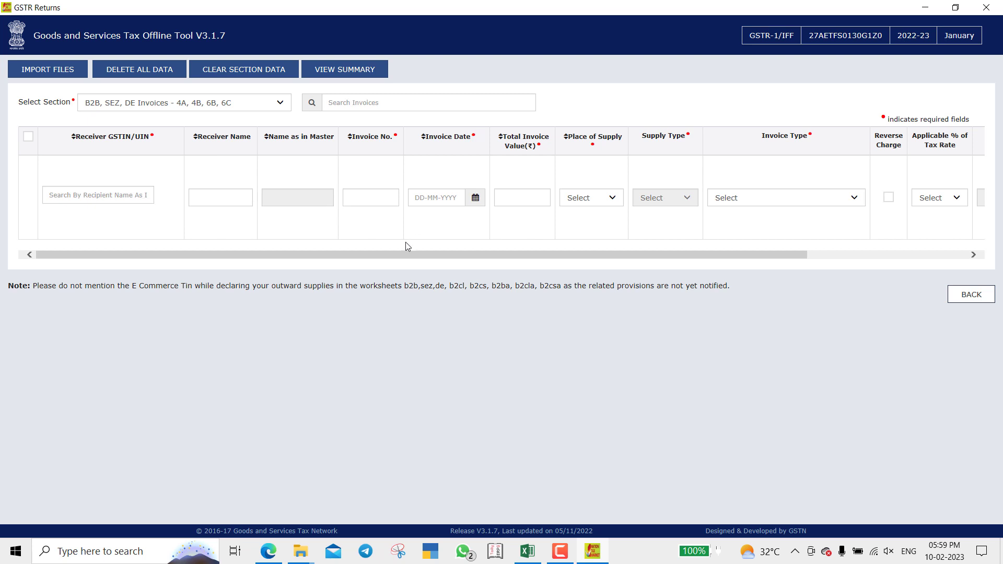
- Open the file import page and select the section B2B, SEZ, DE Invoices - 4A, 4B, 6B, 6C for one-section import
{"action": "left_click", "coordinate": [34, 79]}
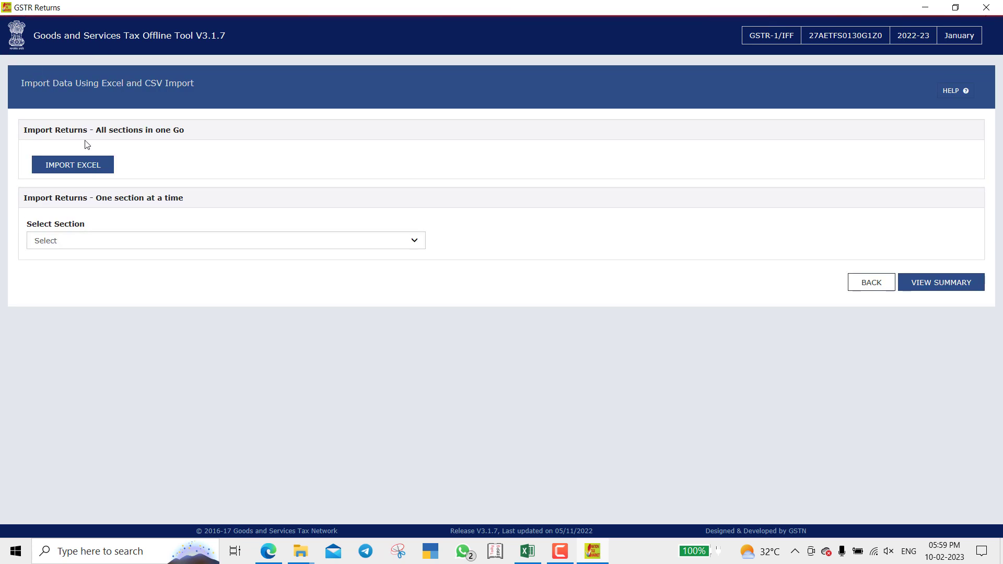
{"action": "left_click", "coordinate": [88, 240]}
{"action": "key", "text": "Down"}
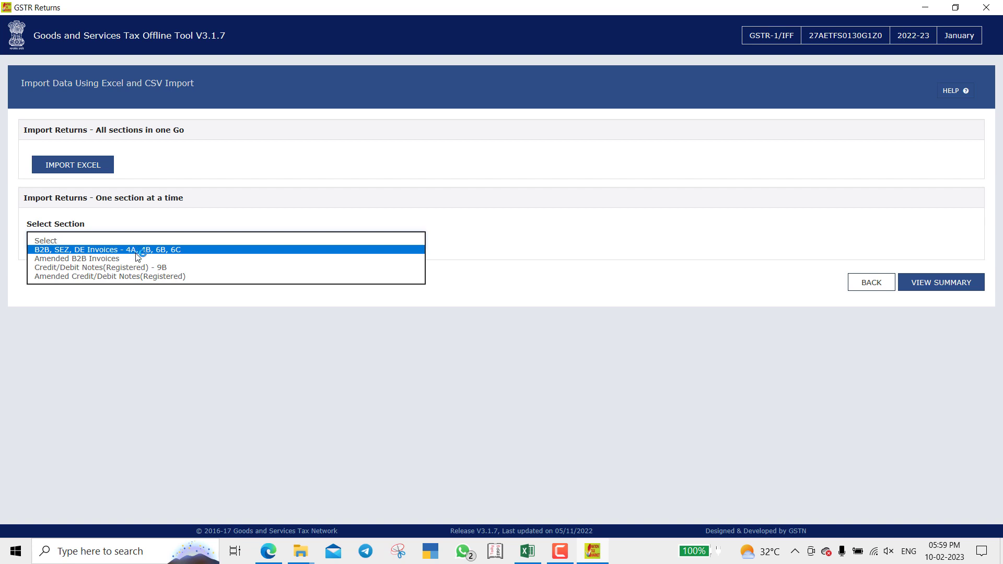
{"action": "left_click", "coordinate": [147, 264]}
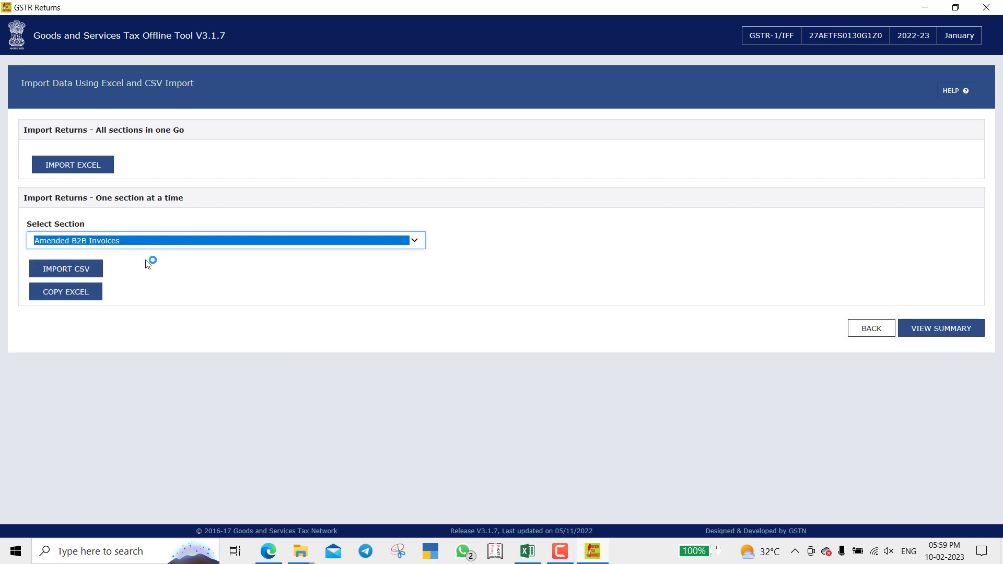
{"action": "left_click", "coordinate": [117, 243]}
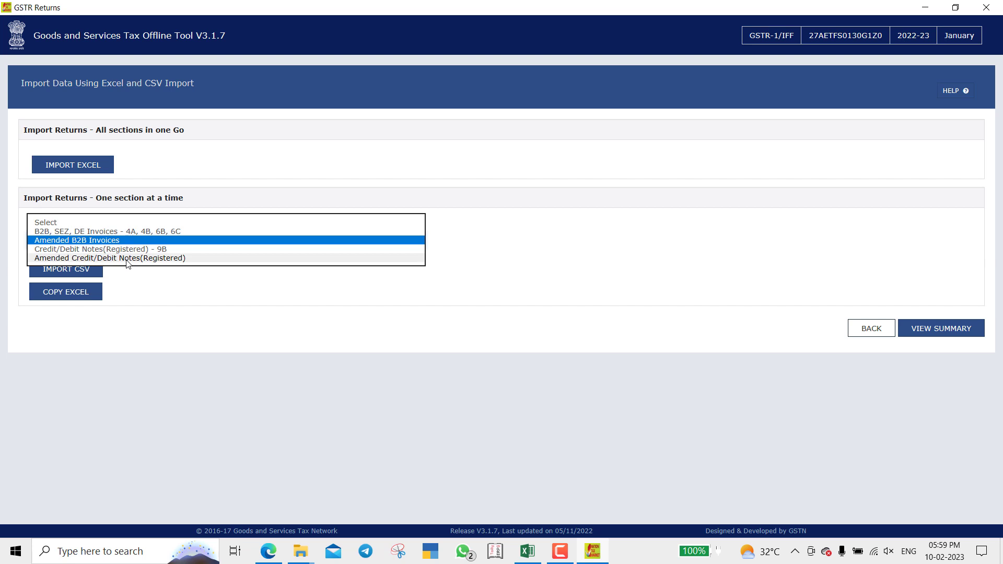
{"action": "left_click", "coordinate": [118, 231]}
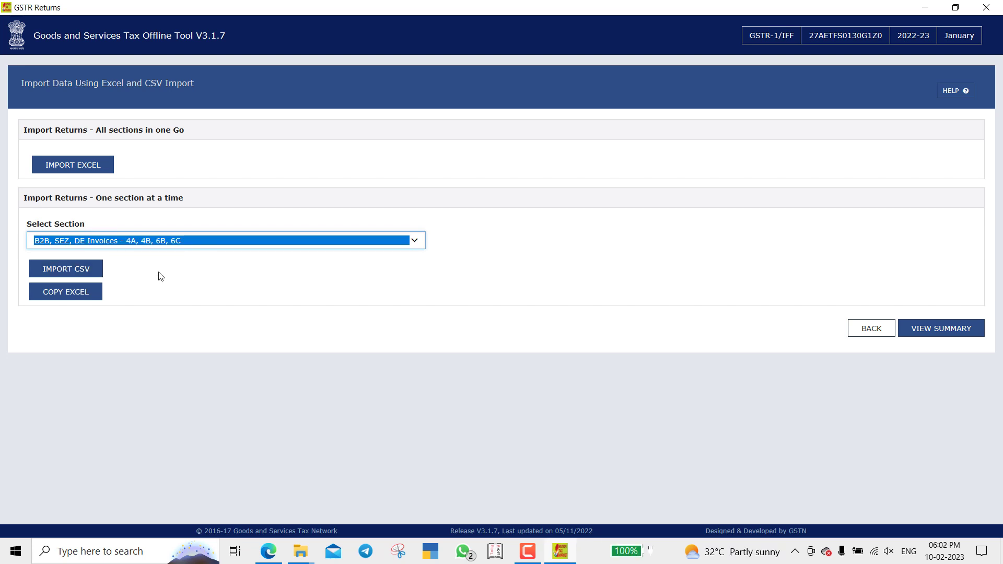
- Import b2b,sez,de.csv from the GSTR1 folder and confirm saving its data
{"action": "left_click", "coordinate": [88, 275]}
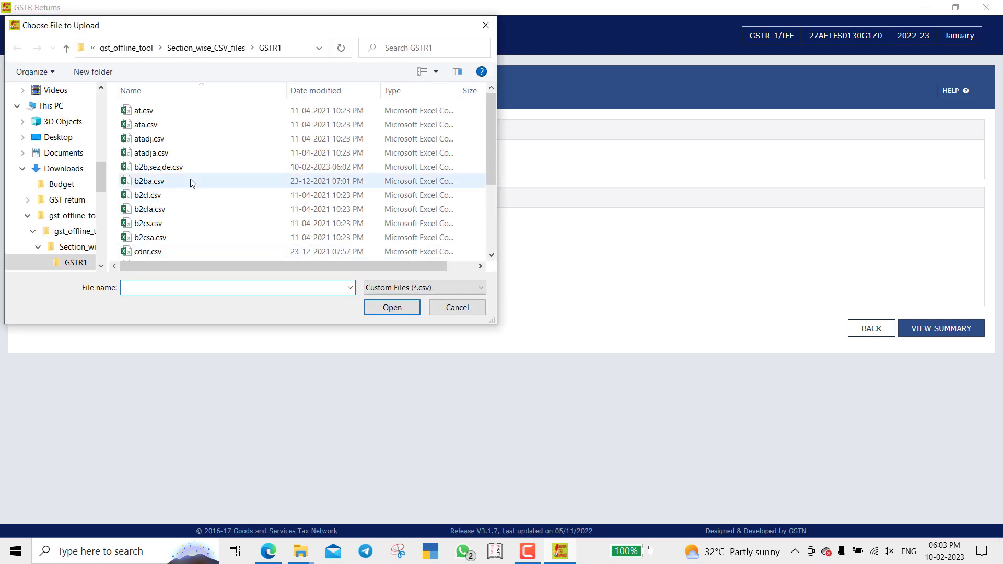
{"action": "left_click", "coordinate": [191, 168]}
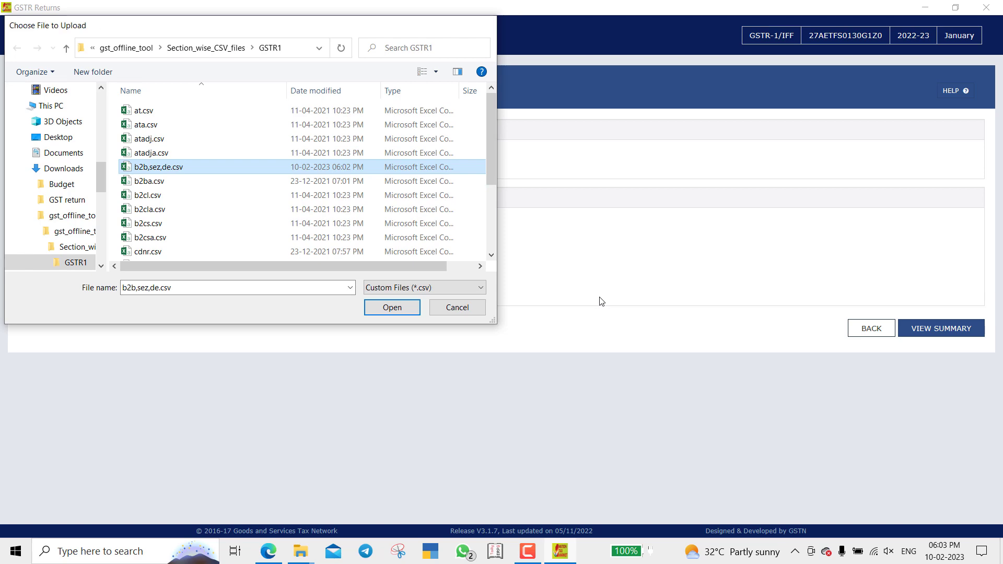
{"action": "key", "text": "Return"}
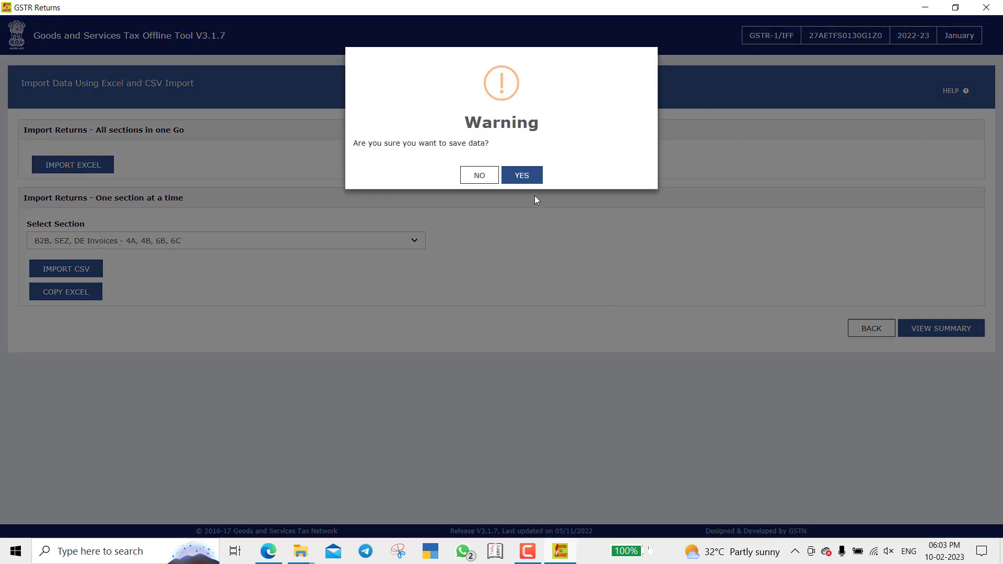
{"action": "left_click", "coordinate": [522, 178]}
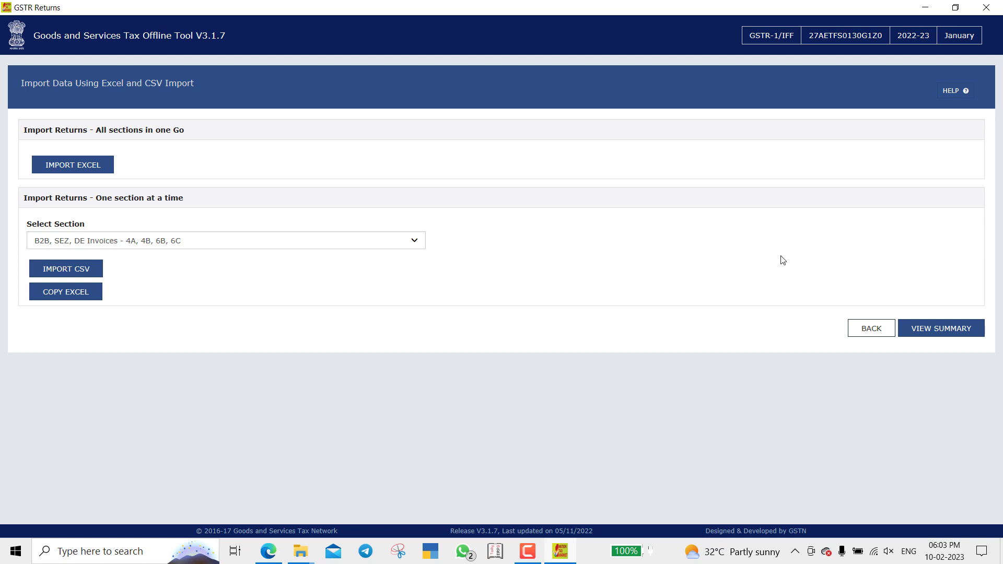
- View the return summary and open its B2B, SEZ, DE Invoices section to review the imported invoice rows and columns
{"action": "left_click", "coordinate": [928, 330]}
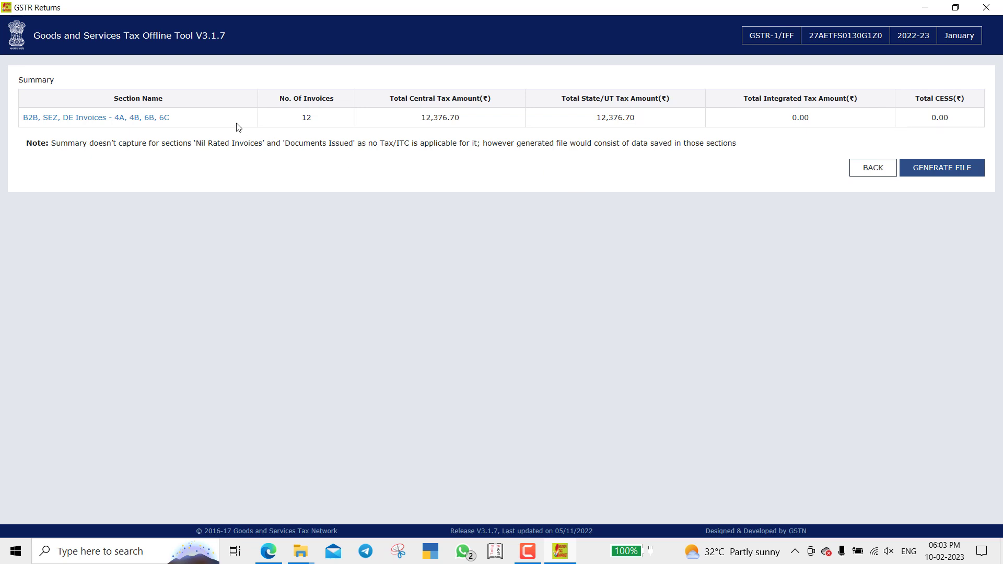
{"action": "left_click", "coordinate": [111, 118]}
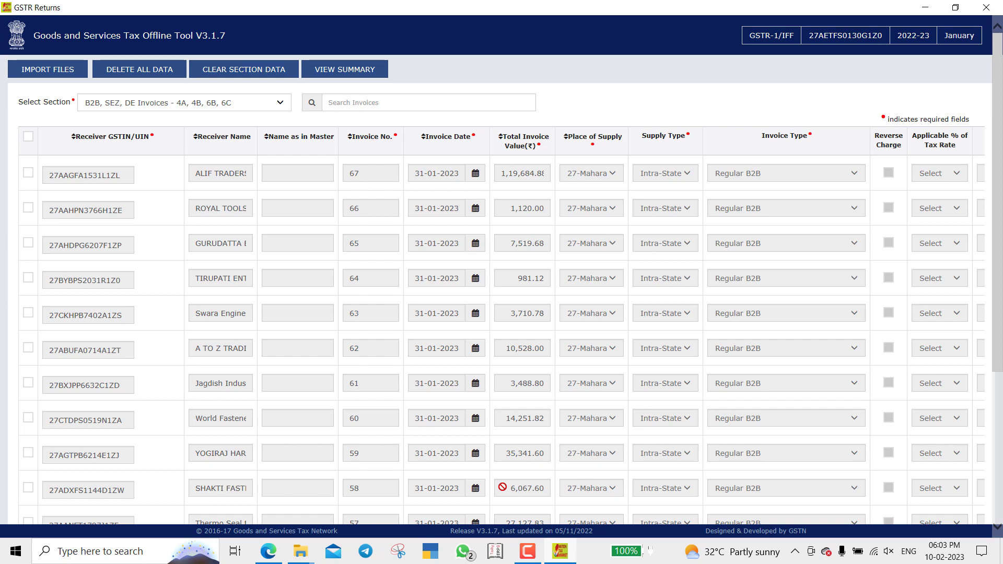
{"action": "scroll", "coordinate": [556, 418], "scroll_direction": "down", "scroll_amount": 5}
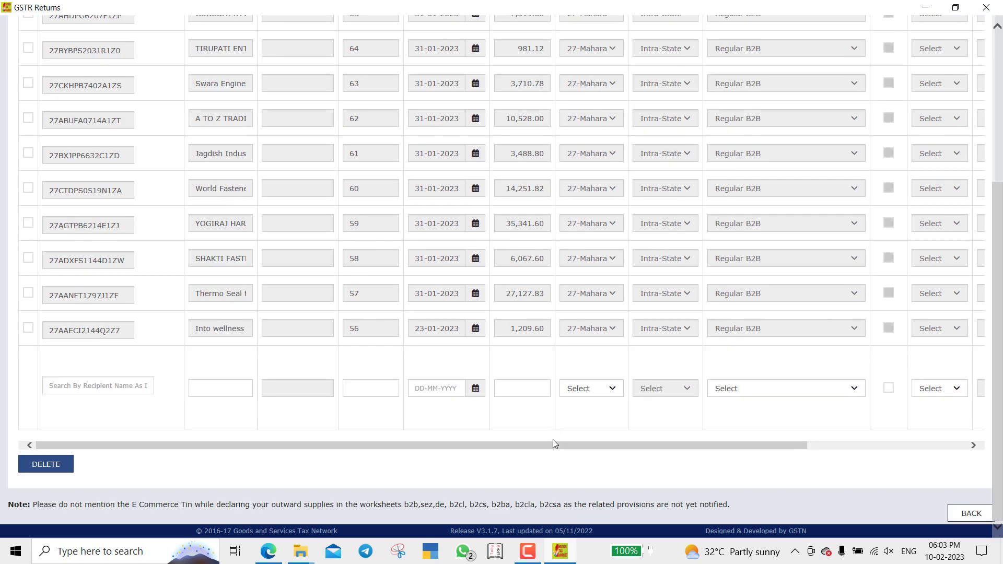
{"action": "left_click_drag", "start_coordinate": [552, 444], "coordinate": [777, 468]}
{"action": "scroll", "coordinate": [816, 439], "scroll_direction": "up", "scroll_amount": 10}
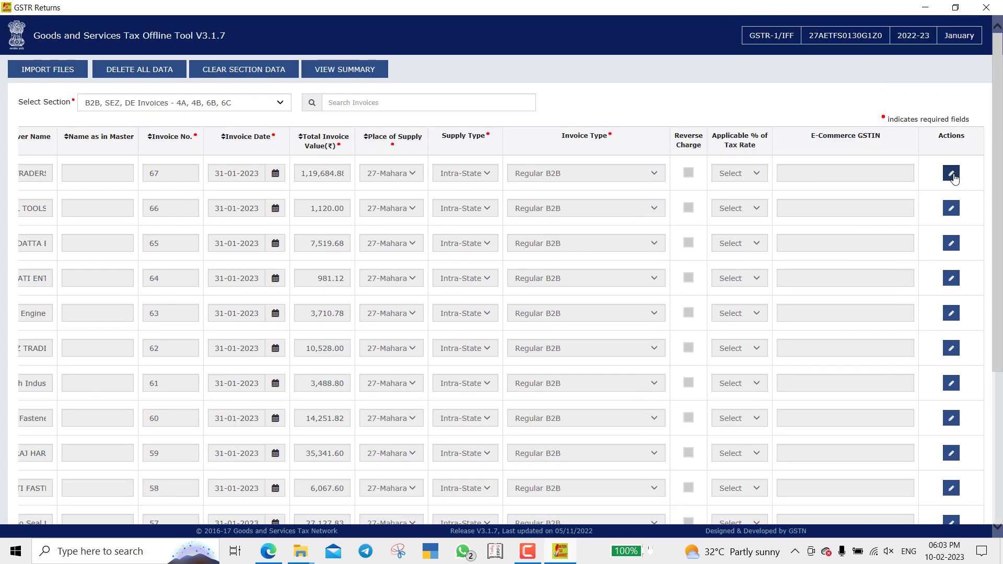
{"action": "scroll", "coordinate": [829, 455], "scroll_direction": "down", "scroll_amount": 5}
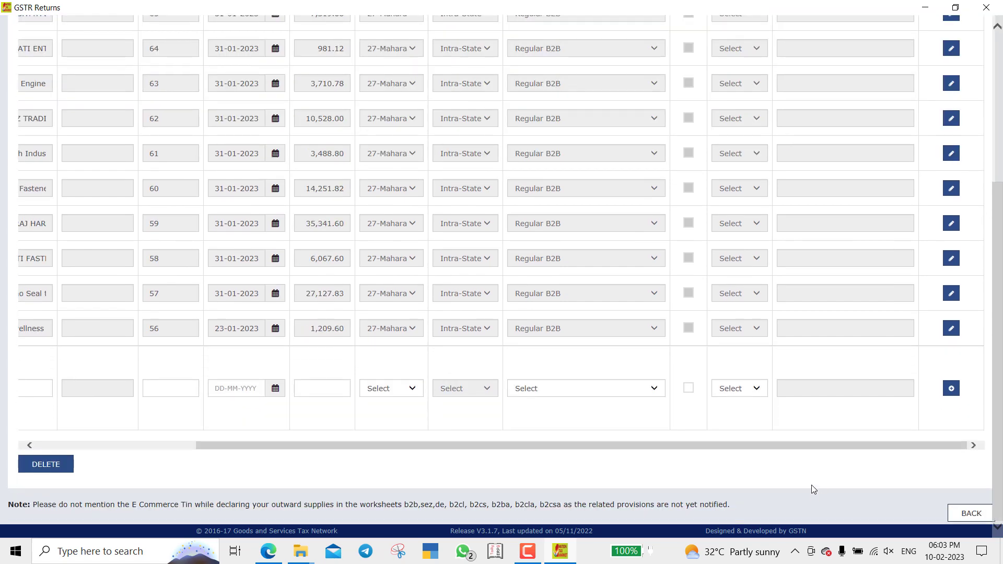
{"action": "left_click_drag", "start_coordinate": [810, 447], "coordinate": [399, 450]}
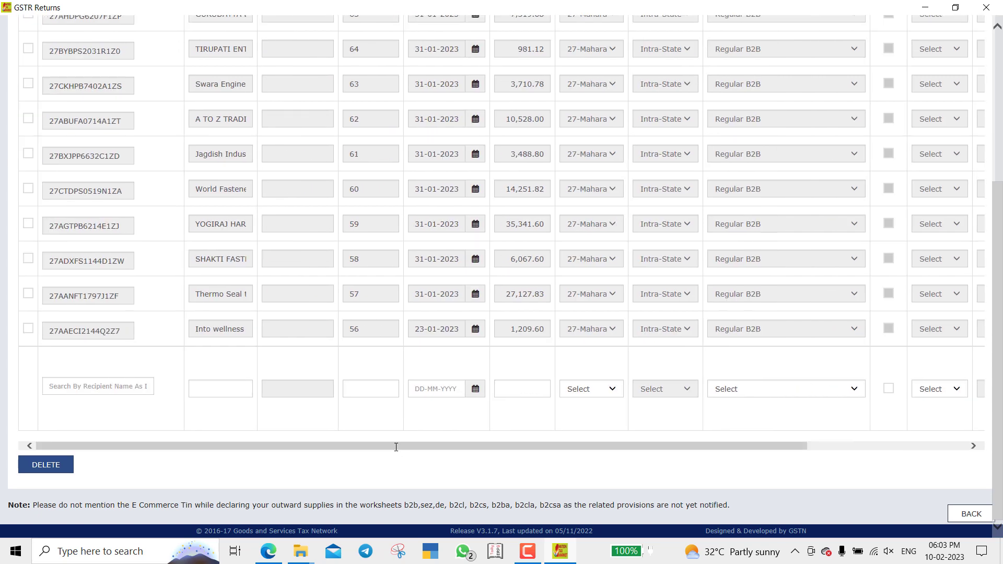
- Open the return summary from the invoice section and generate the JSON file for upload to the GST portal
{"action": "scroll", "coordinate": [398, 450], "scroll_direction": "up", "scroll_amount": 10}
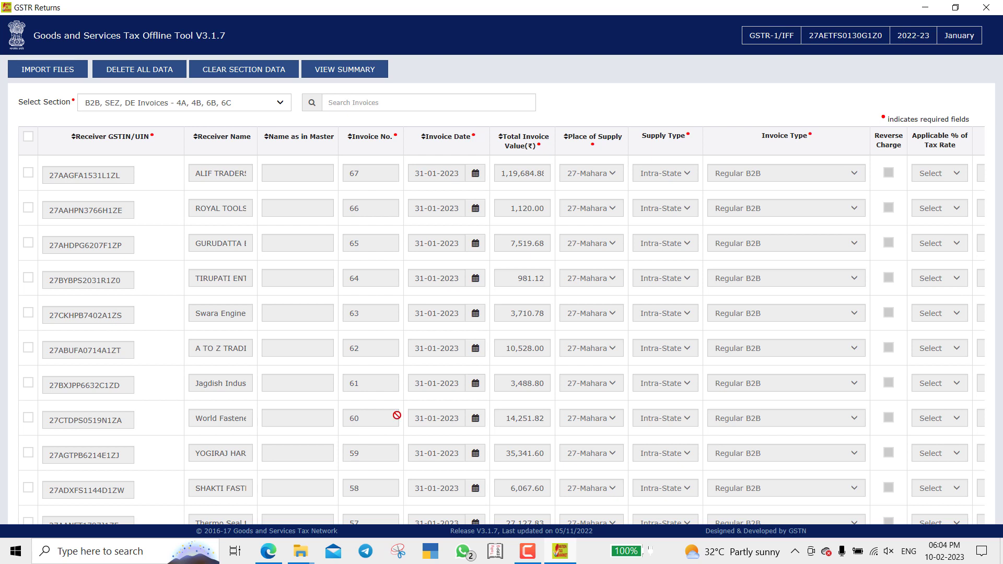
{"action": "left_click", "coordinate": [331, 76]}
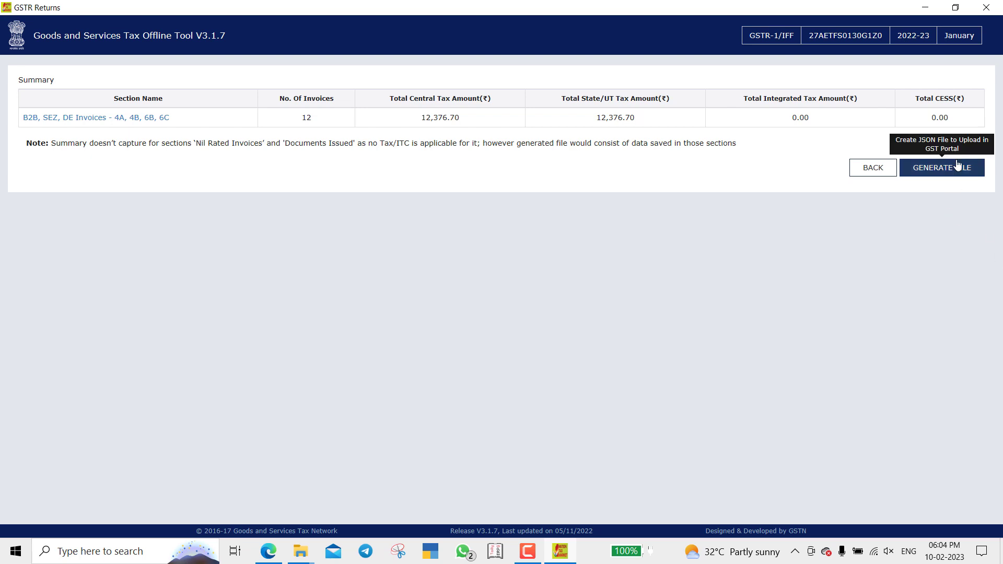
{"action": "left_click", "coordinate": [939, 172]}
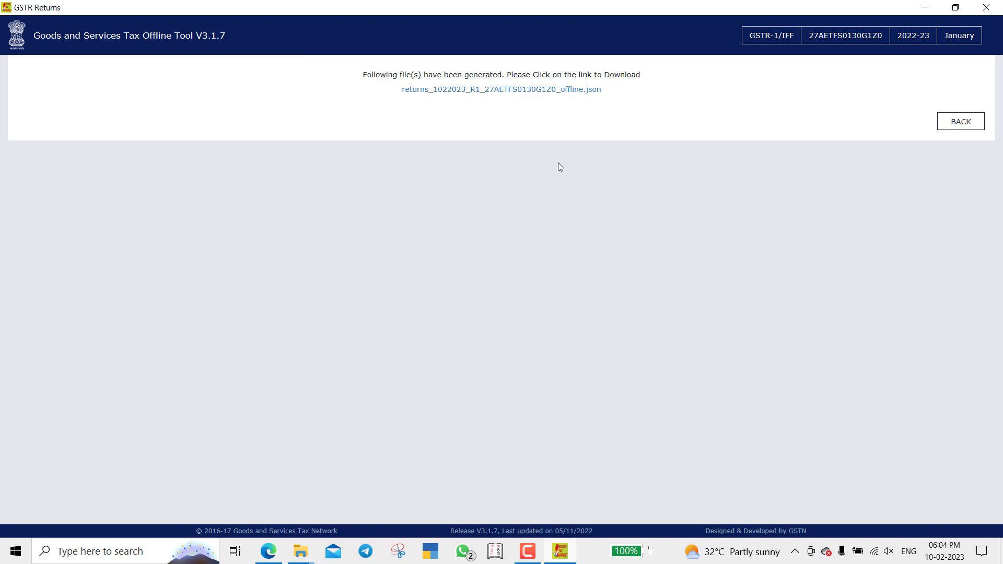
- Download the generated returns JSON file to the Downloads folder and close the completed download dialog
{"action": "left_click", "coordinate": [471, 90]}
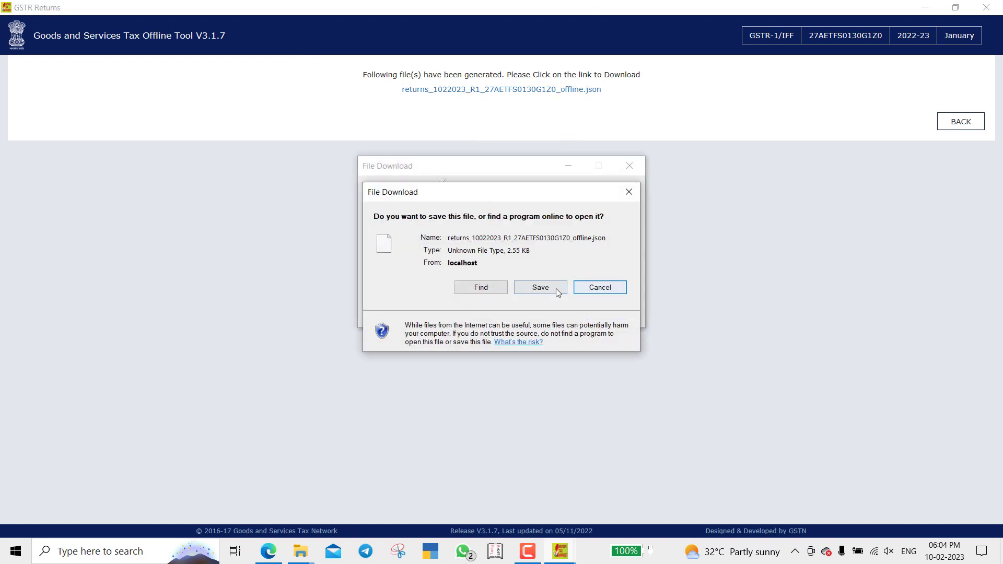
{"action": "left_click", "coordinate": [553, 290]}
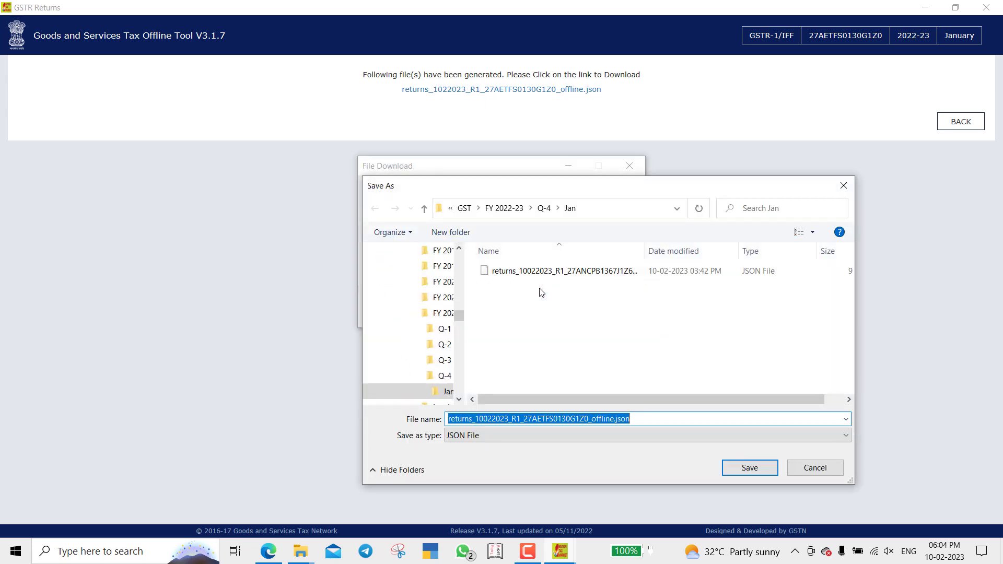
{"action": "left_click", "coordinate": [424, 302]}
{"action": "scroll", "coordinate": [422, 295], "scroll_direction": "up", "scroll_amount": 5}
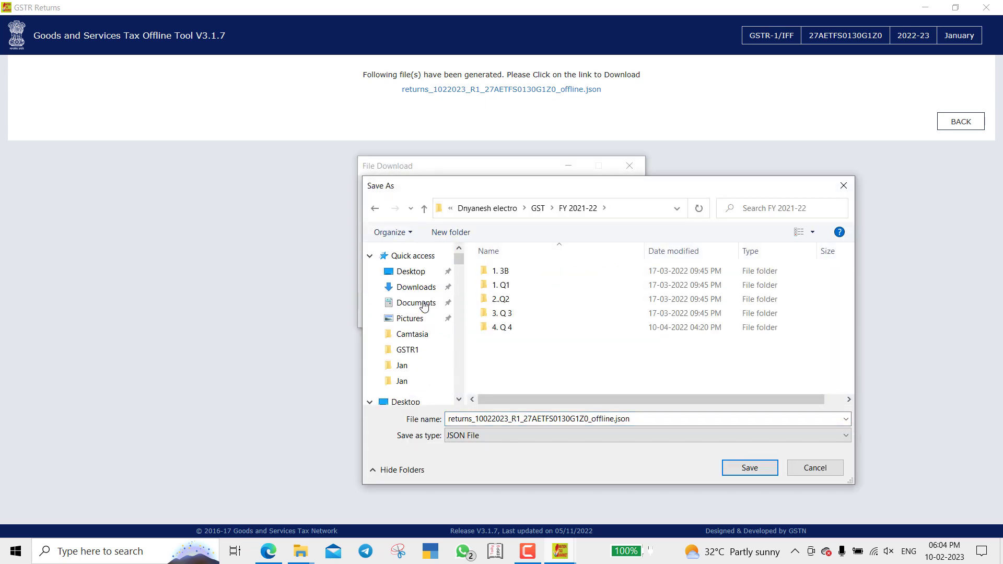
{"action": "left_click", "coordinate": [416, 287]}
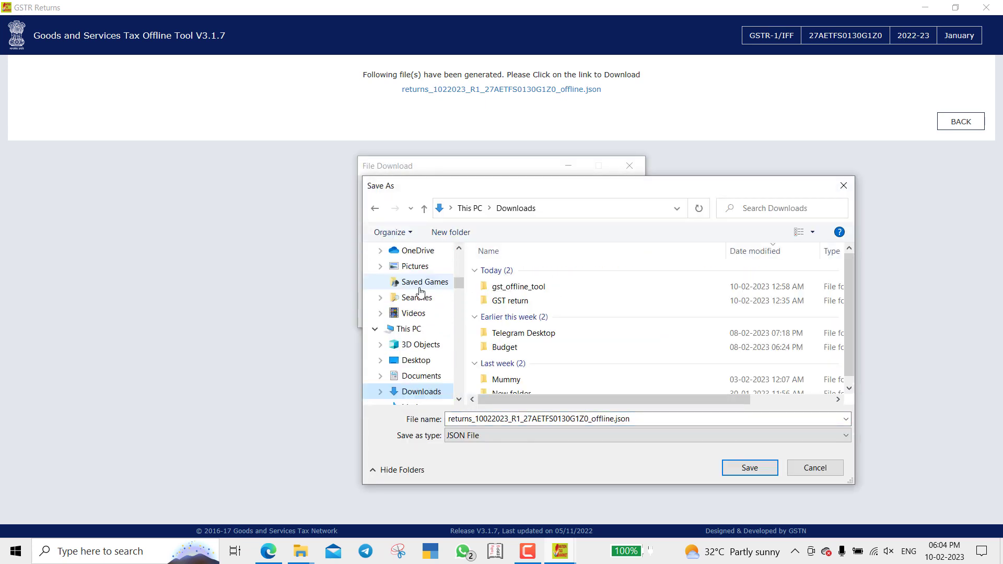
{"action": "left_click", "coordinate": [766, 471]}
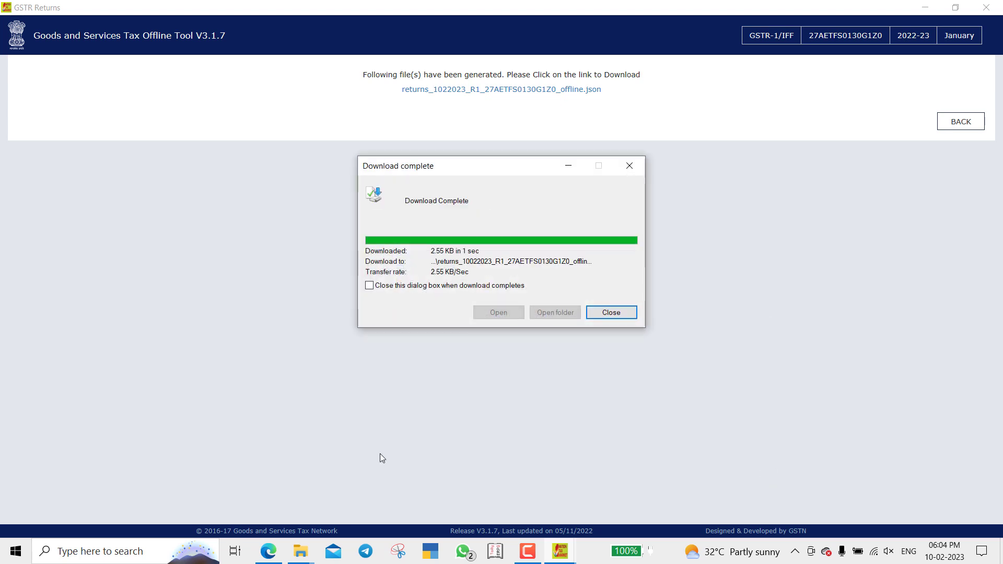
{"action": "left_click", "coordinate": [618, 316]}
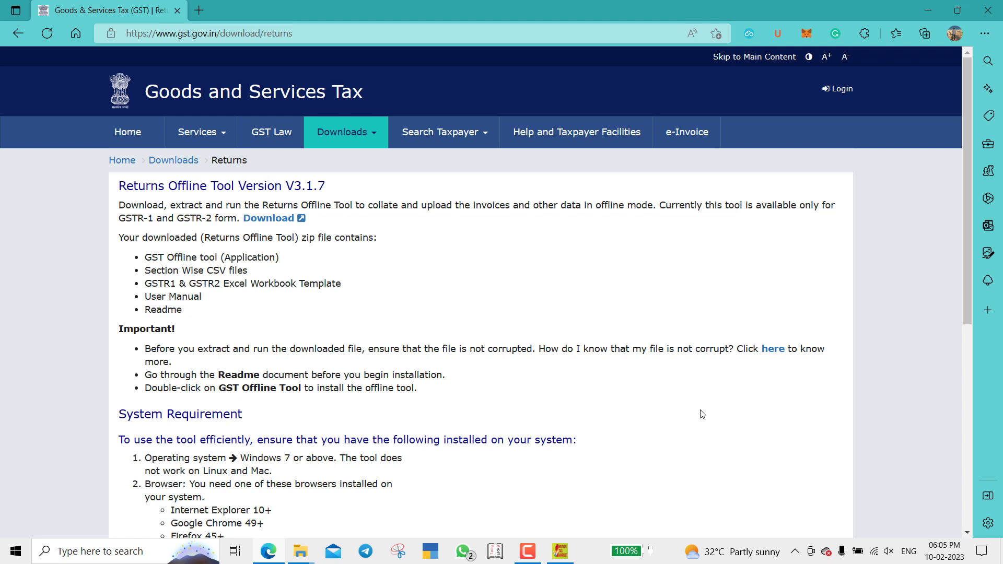
- Switch to the Edge browser, go to gst.gov.in and log in to the taxpayer account
{"action": "left_click", "coordinate": [349, 35]}
{"action": "type", "text": "gst.gov.in"}
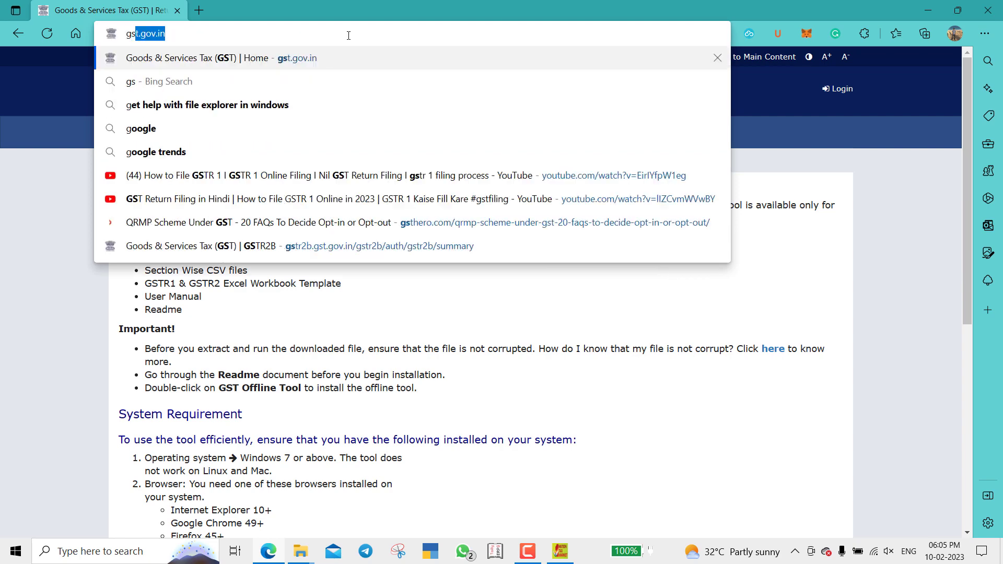
{"action": "key", "text": "Return"}
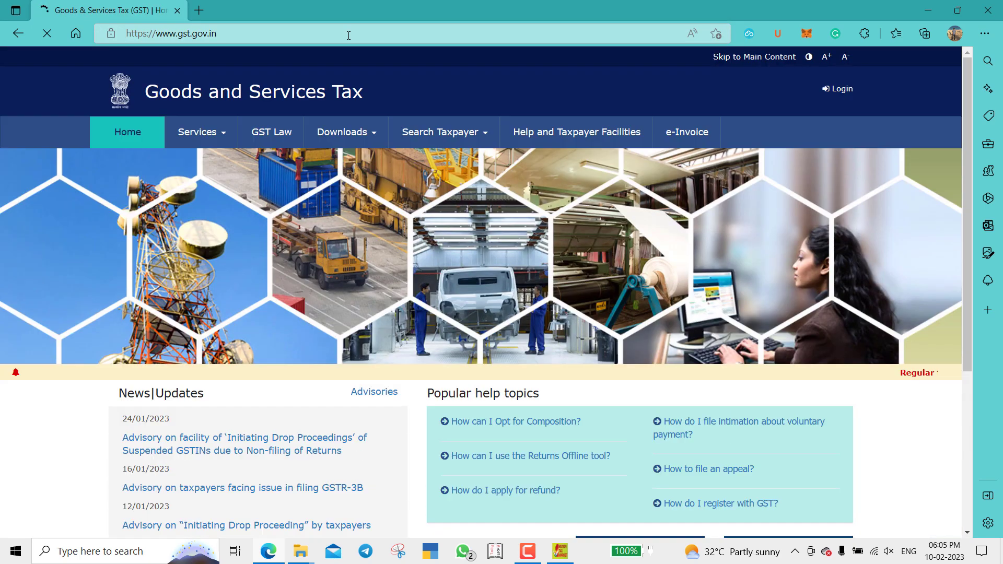
{"action": "left_click", "coordinate": [839, 89]}
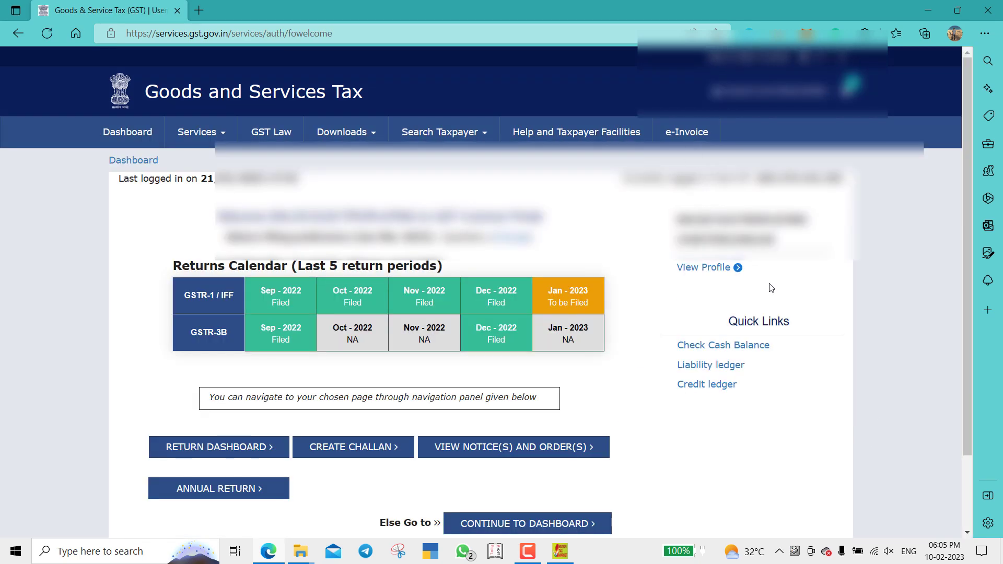
- Open the return dashboard, set the period to January and search for its returns
{"action": "left_click", "coordinate": [206, 450]}
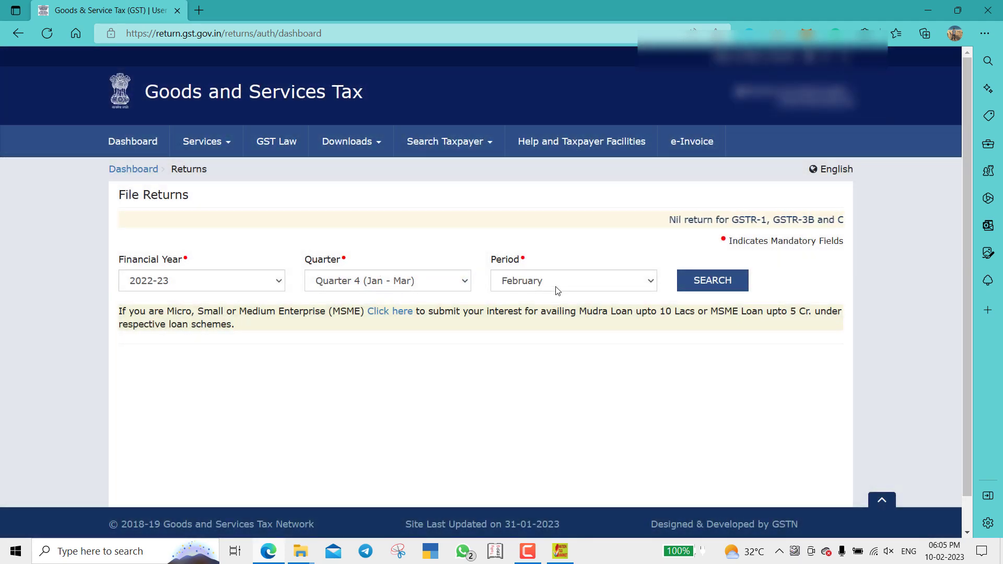
{"action": "left_click", "coordinate": [500, 285]}
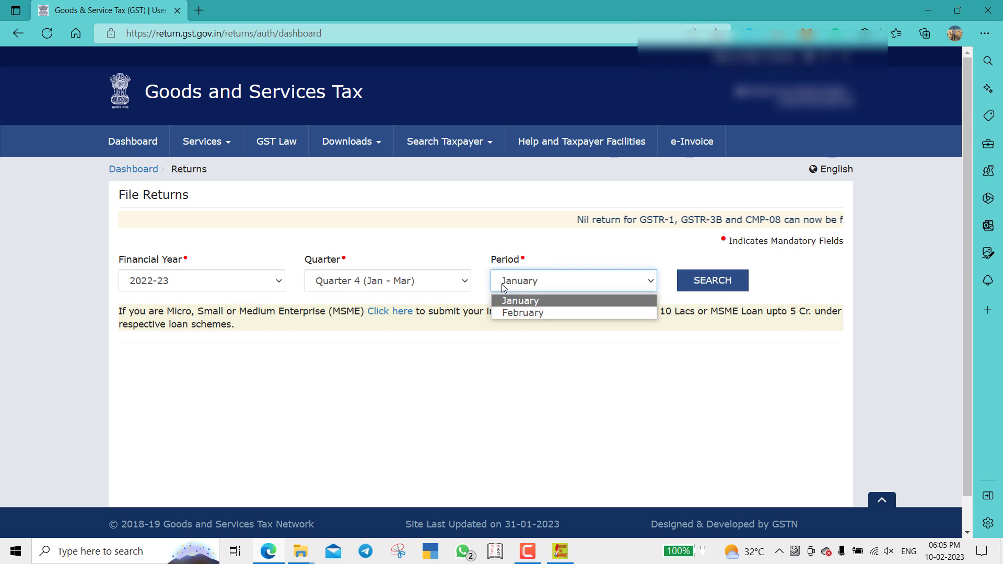
{"action": "left_click", "coordinate": [503, 298]}
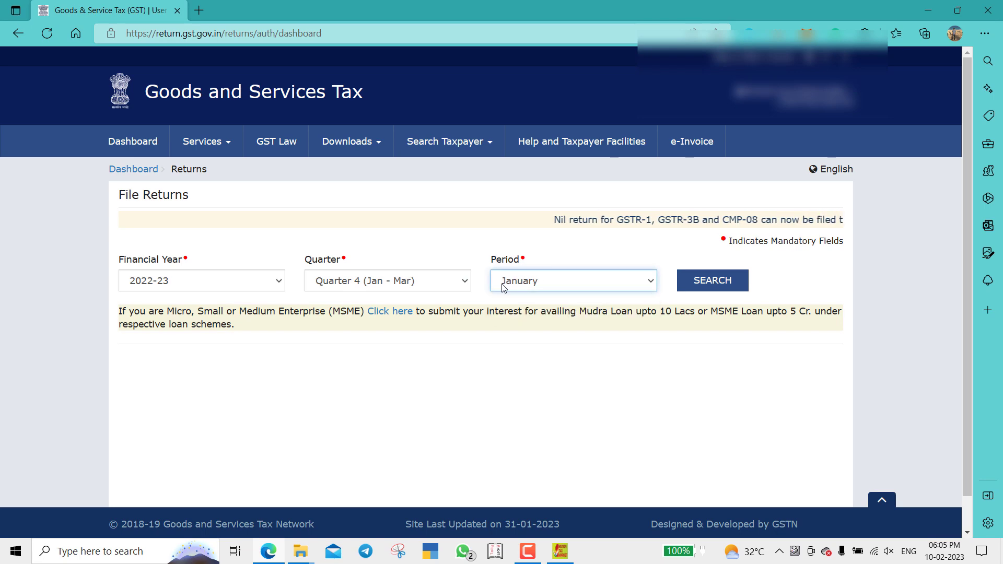
{"action": "left_click", "coordinate": [706, 281]}
{"action": "scroll", "coordinate": [489, 324], "scroll_direction": "down", "scroll_amount": 4}
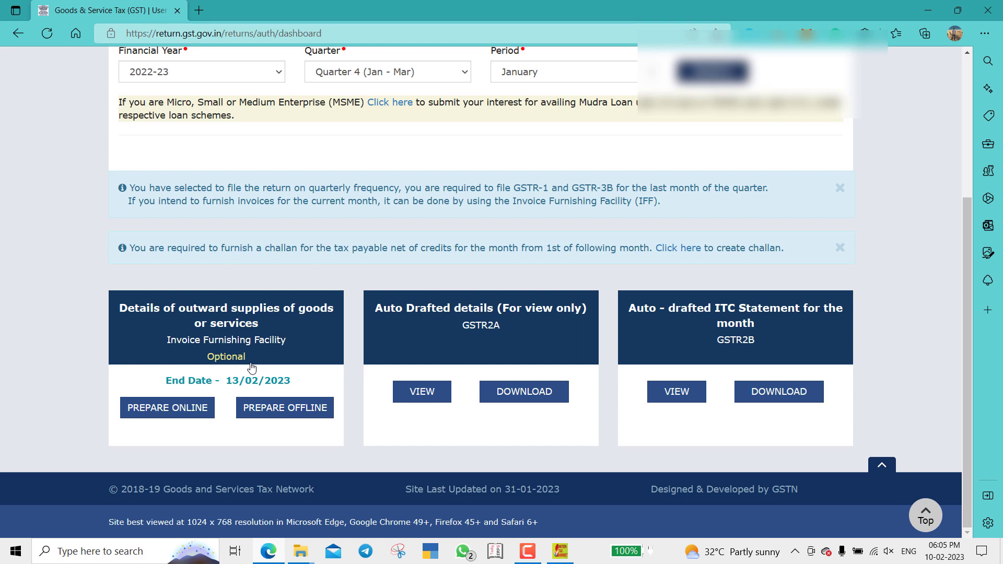
- Open offline preparation for the Invoice Furnishing Facility, upload the returns JSON file from Downloads and refresh the upload status
{"action": "left_click", "coordinate": [289, 409]}
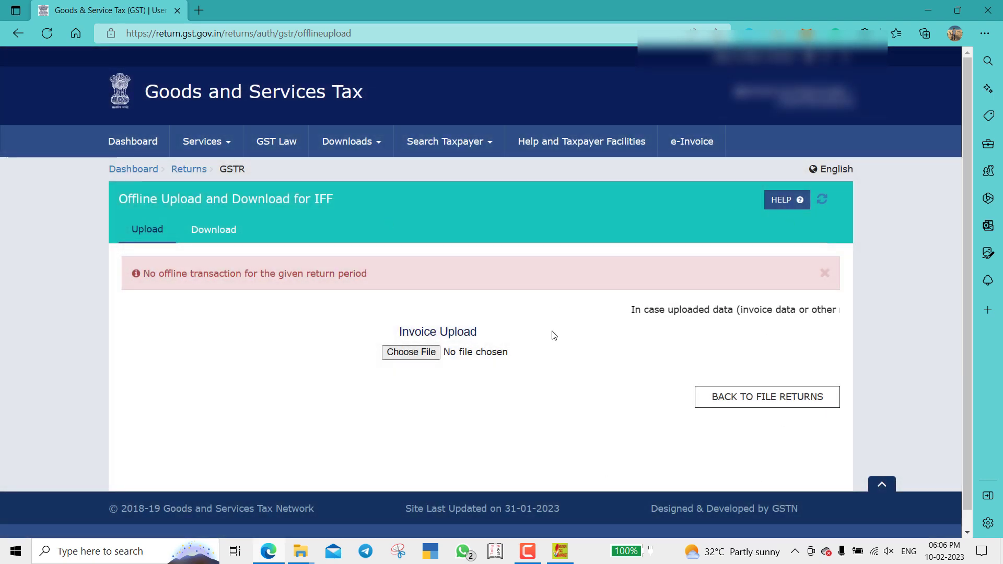
{"action": "left_click", "coordinate": [424, 354]}
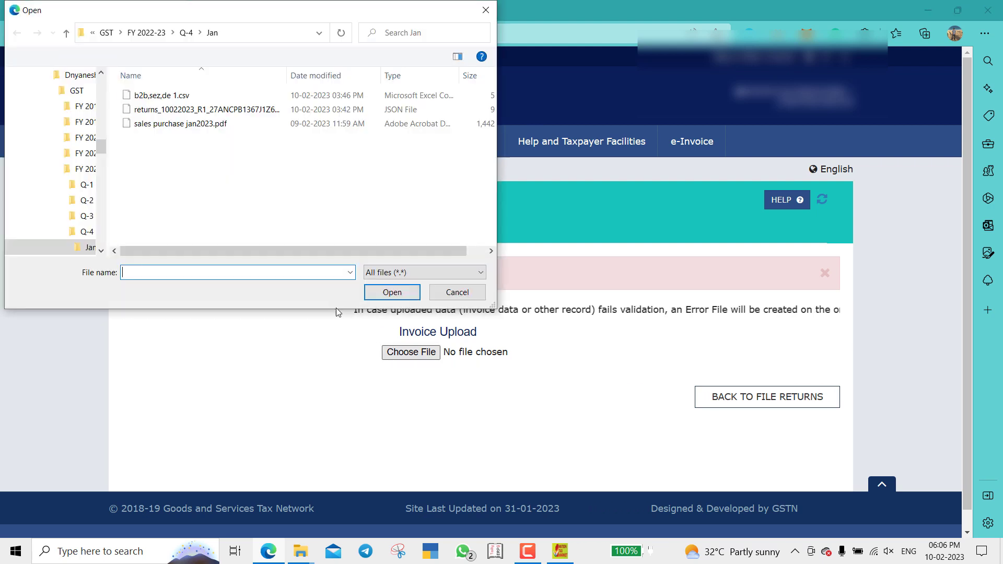
{"action": "scroll", "coordinate": [56, 138], "scroll_direction": "up", "scroll_amount": 10}
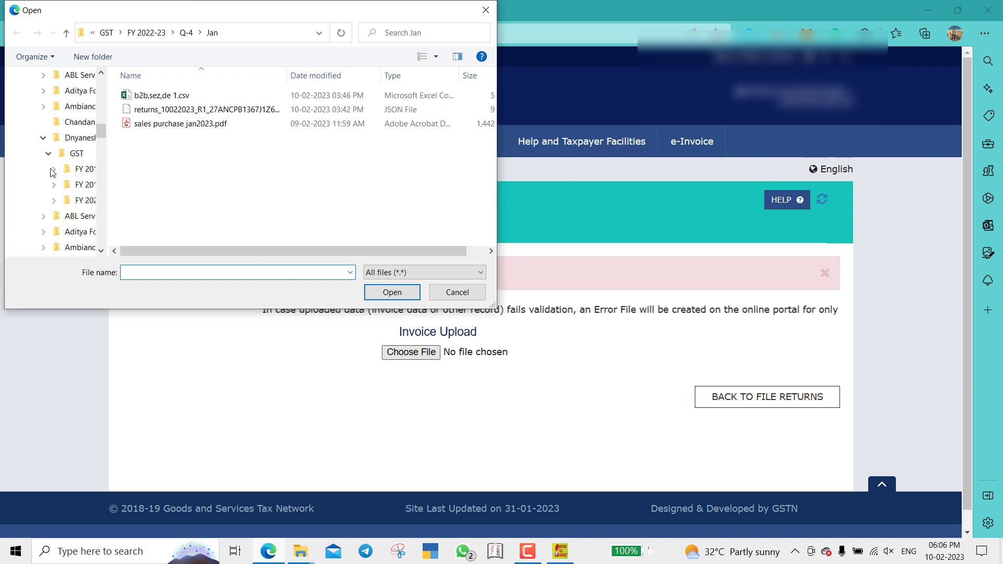
{"action": "left_click", "coordinate": [55, 111]}
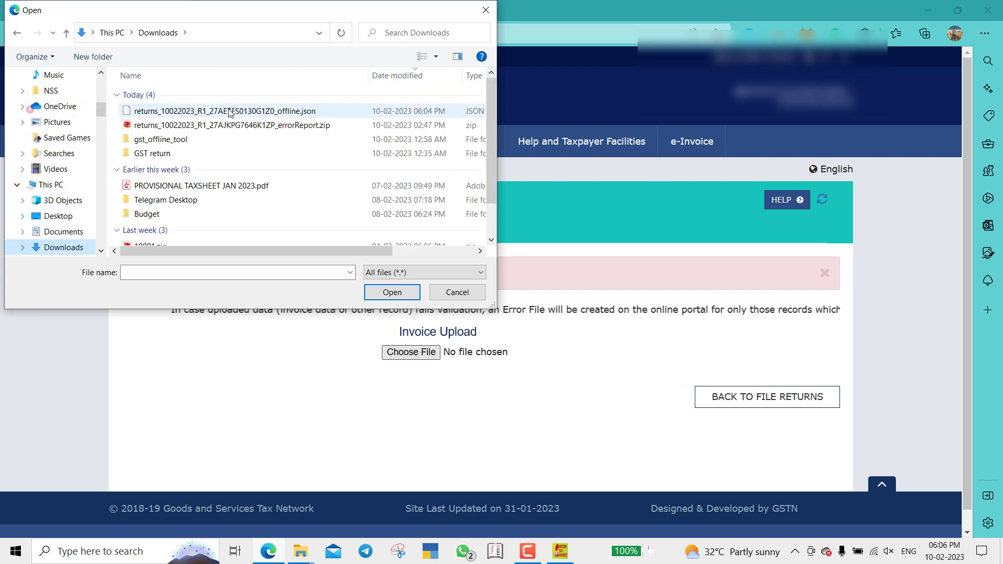
{"action": "left_click", "coordinate": [230, 112]}
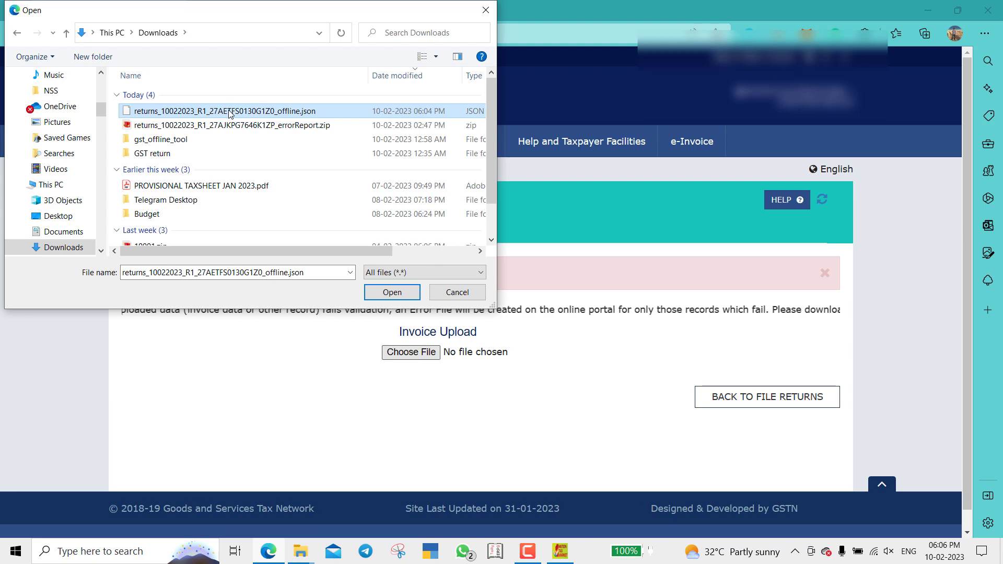
{"action": "double_click", "coordinate": [229, 111]}
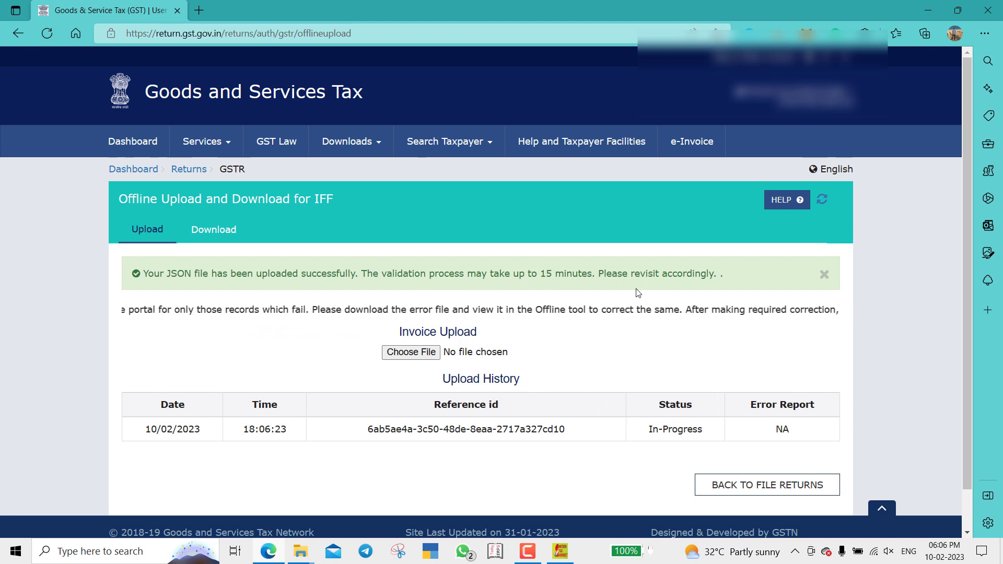
{"action": "left_click", "coordinate": [822, 199]}
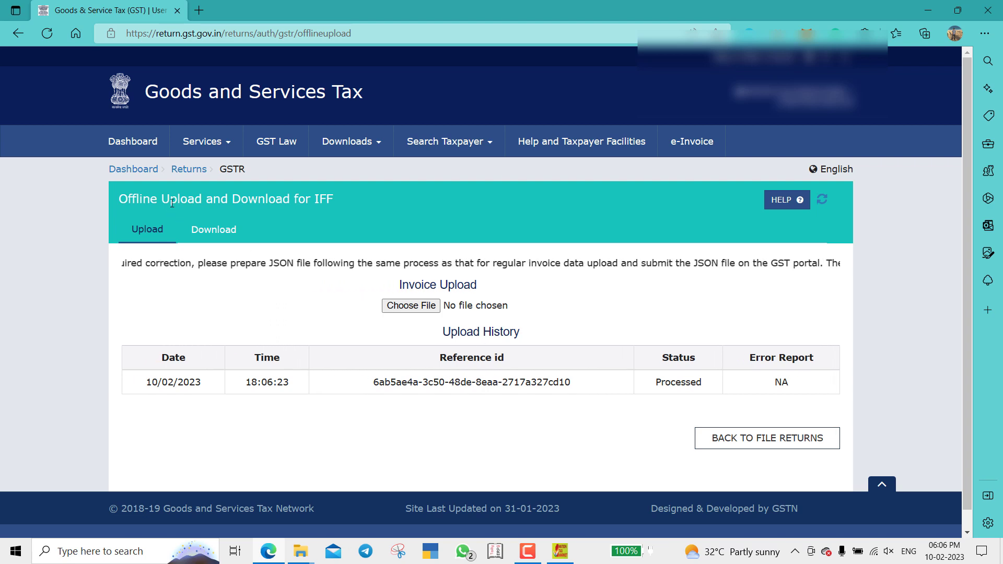
- Go back to the returns page, search the January period again and open the Invoice Furnishing Facility details of outward supplies
{"action": "left_click", "coordinate": [191, 168]}
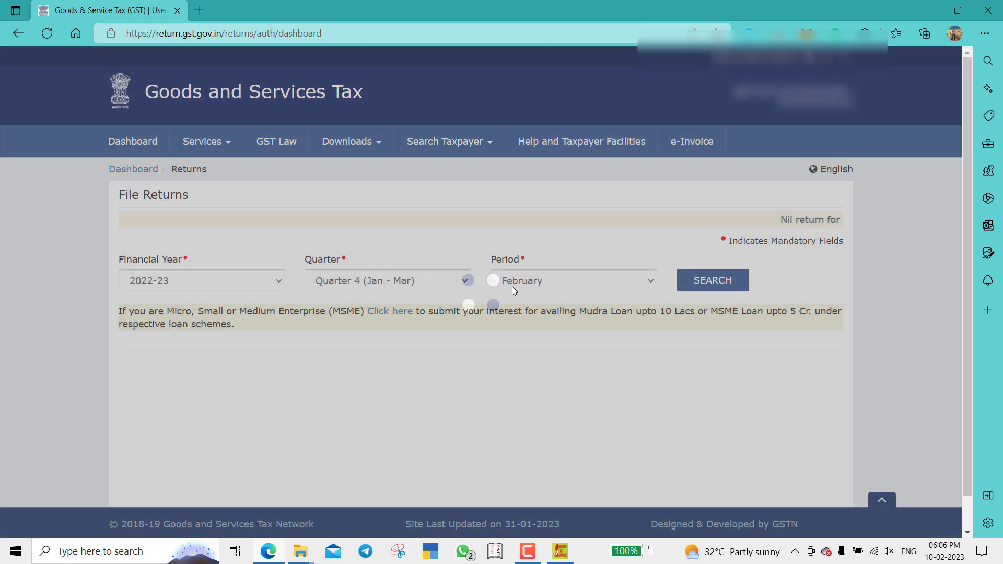
{"action": "left_click", "coordinate": [523, 287]}
{"action": "key", "text": "Up"}
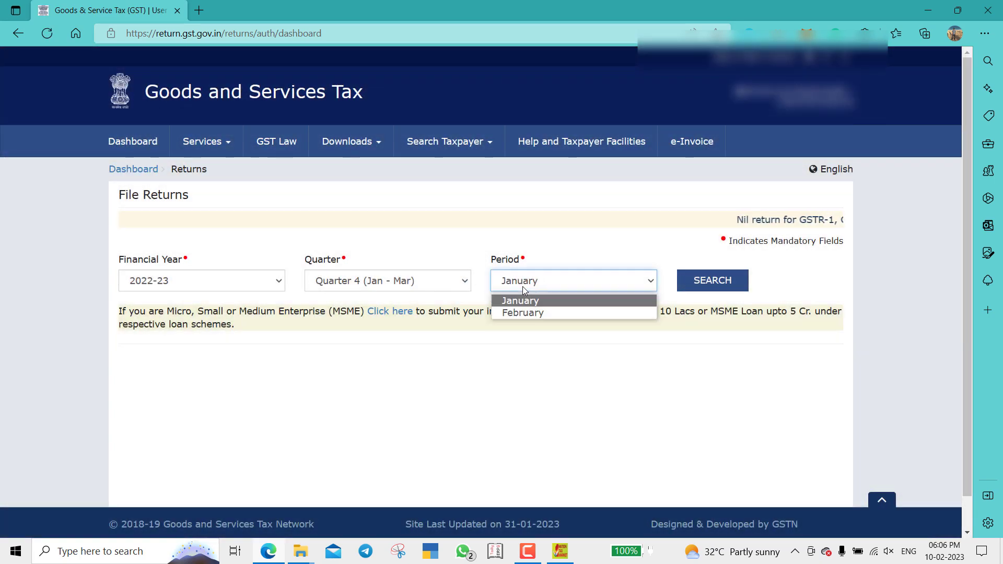
{"action": "key", "text": "Return"}
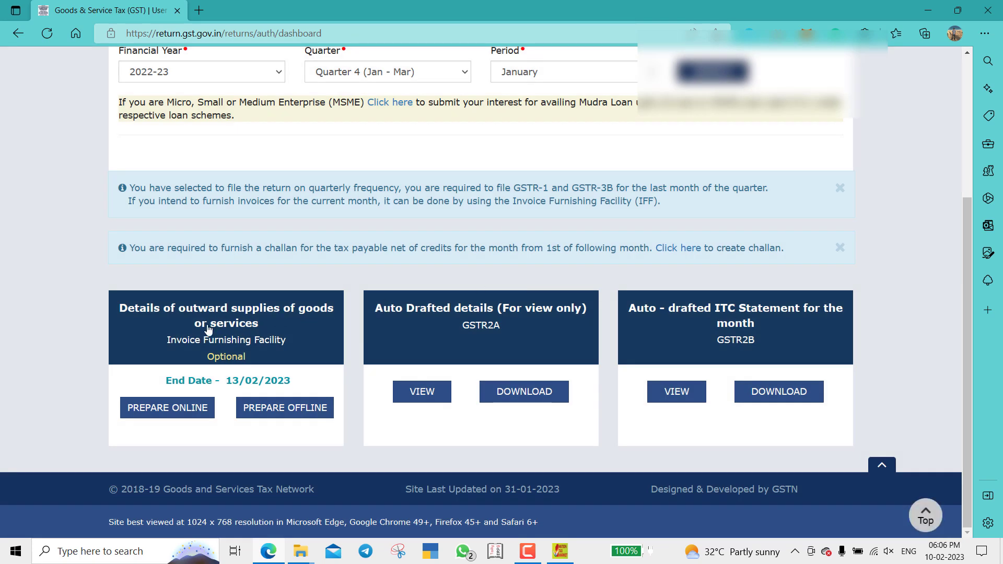
{"action": "left_click", "coordinate": [232, 317]}
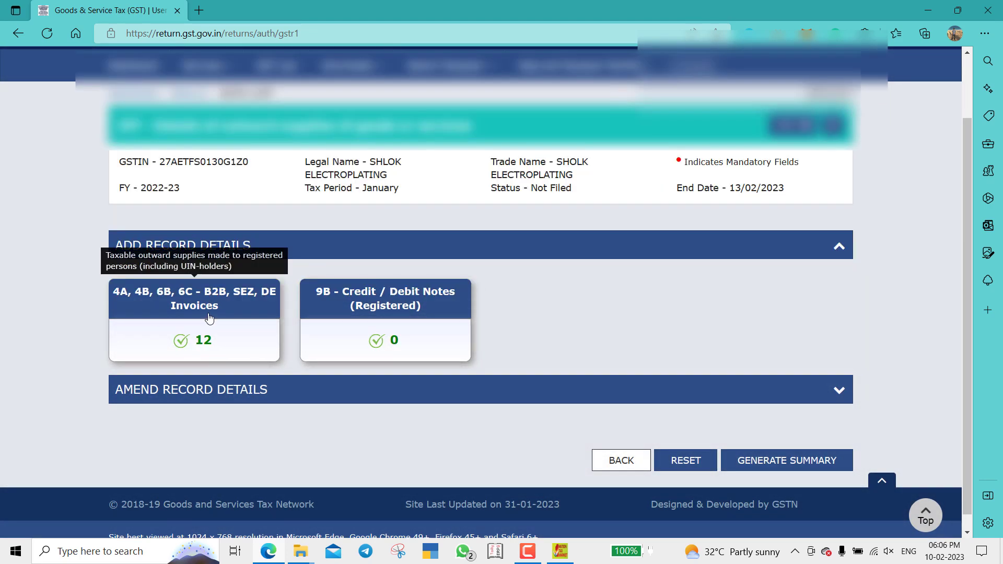
- Review the recipient-wise B2B invoice records and the 9B Credit / Debit Notes section, returning to the IFF page after each
{"action": "left_click", "coordinate": [209, 316]}
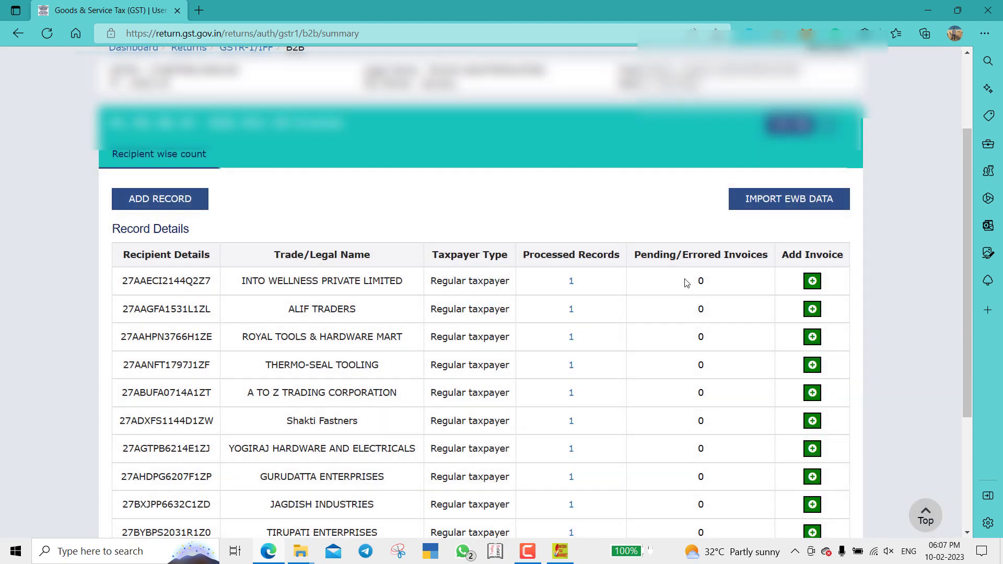
{"action": "scroll", "coordinate": [686, 283], "scroll_direction": "down", "scroll_amount": 5}
{"action": "left_click", "coordinate": [819, 446]}
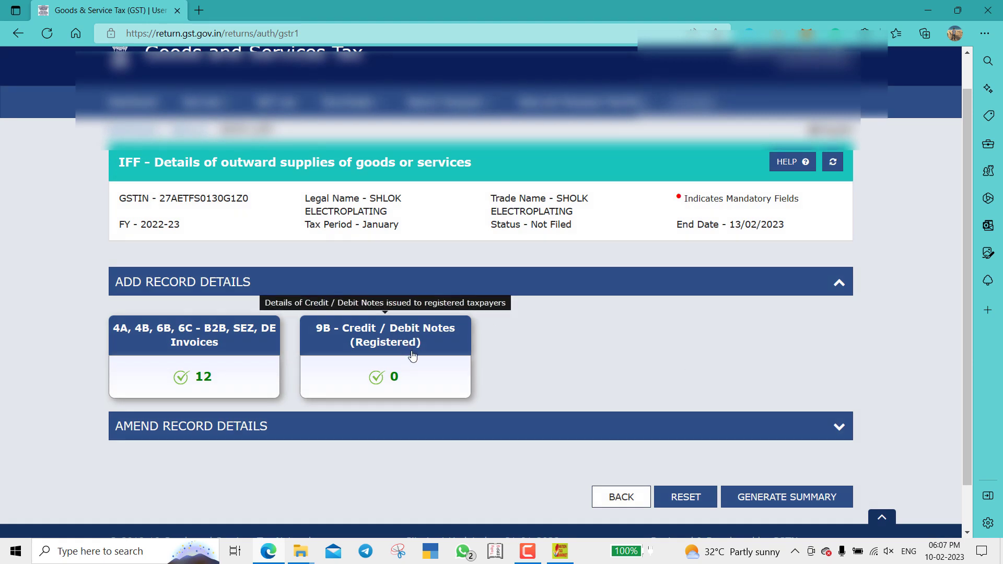
{"action": "left_click", "coordinate": [369, 354]}
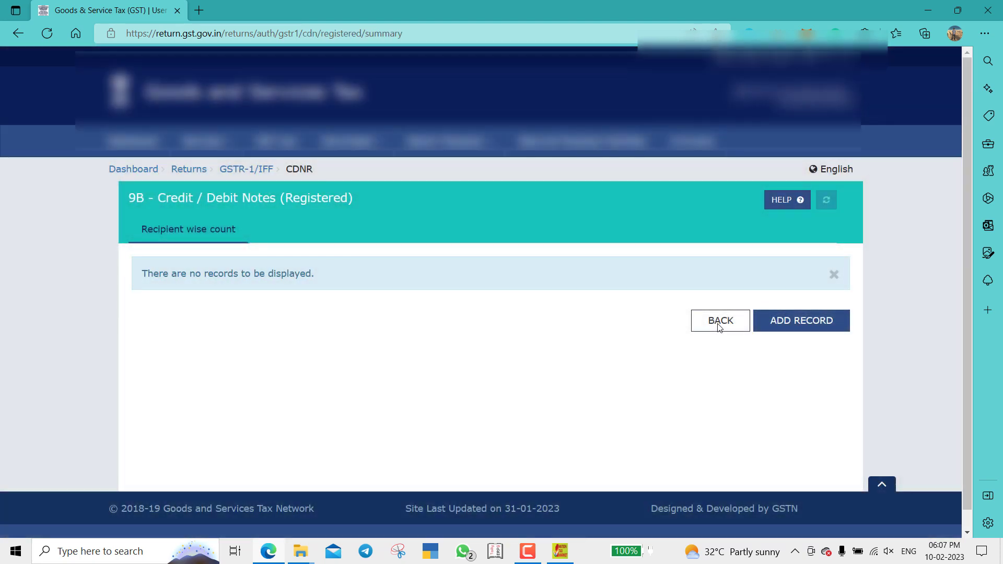
{"action": "left_click", "coordinate": [717, 324]}
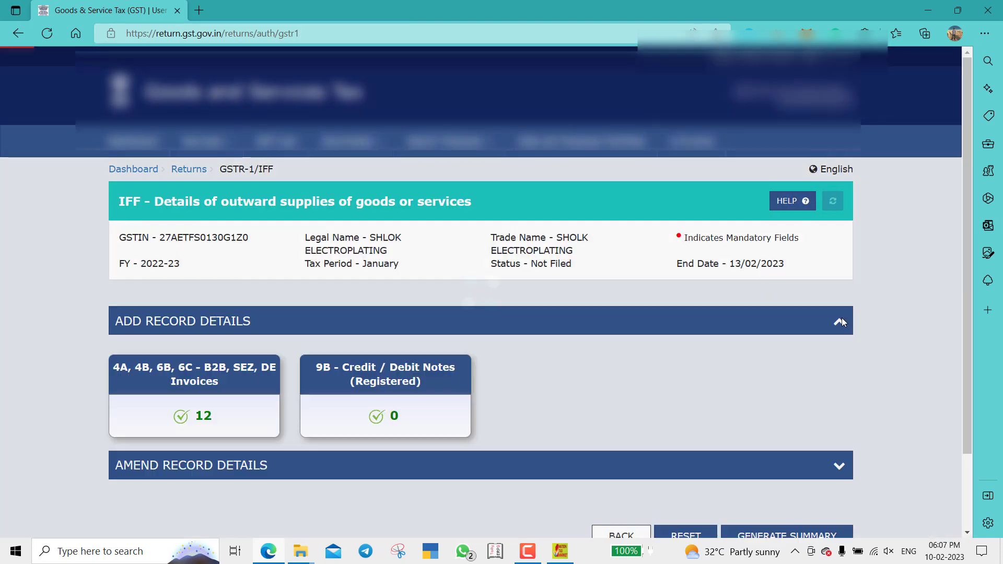
- Expand the amended record details to check them and request generation of the IFF summary
{"action": "scroll", "coordinate": [431, 397], "scroll_direction": "down", "scroll_amount": 2}
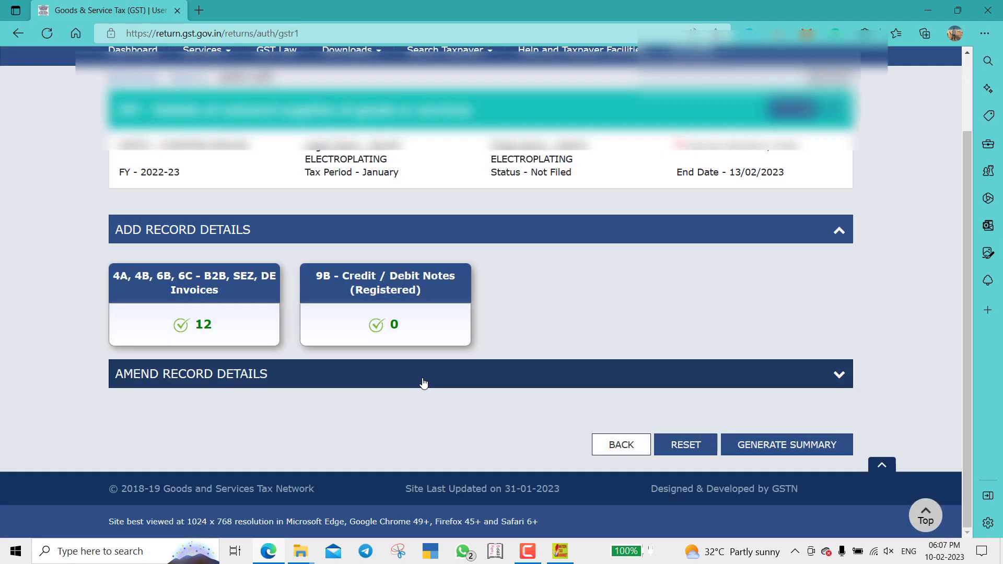
{"action": "left_click", "coordinate": [421, 384]}
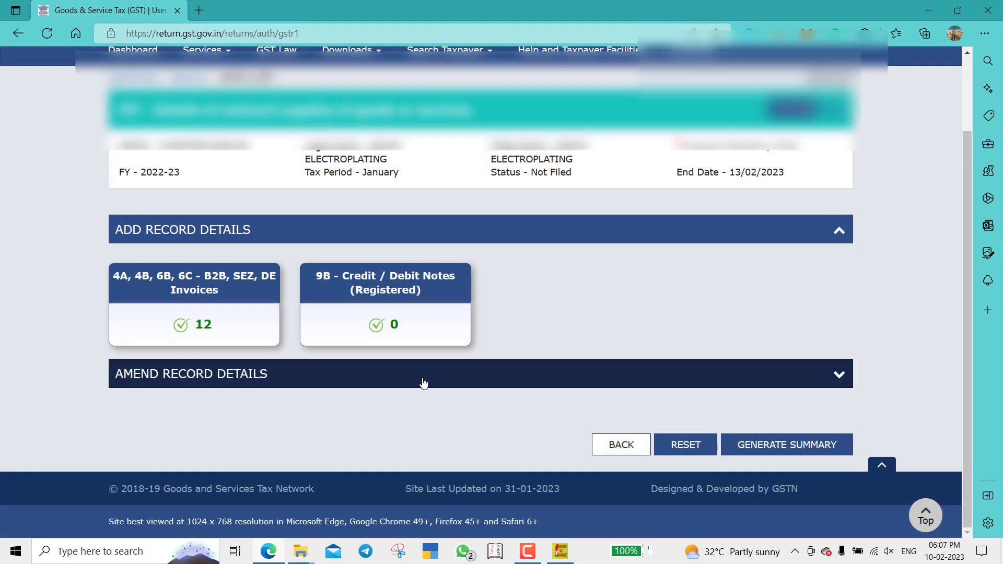
{"action": "scroll", "coordinate": [573, 386], "scroll_direction": "down", "scroll_amount": 2}
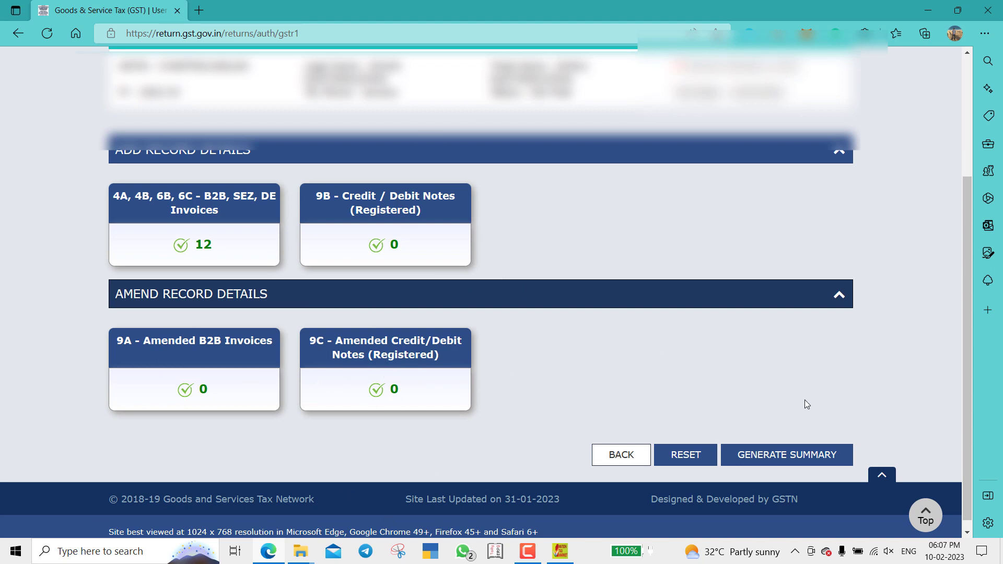
{"action": "left_click", "coordinate": [800, 455]}
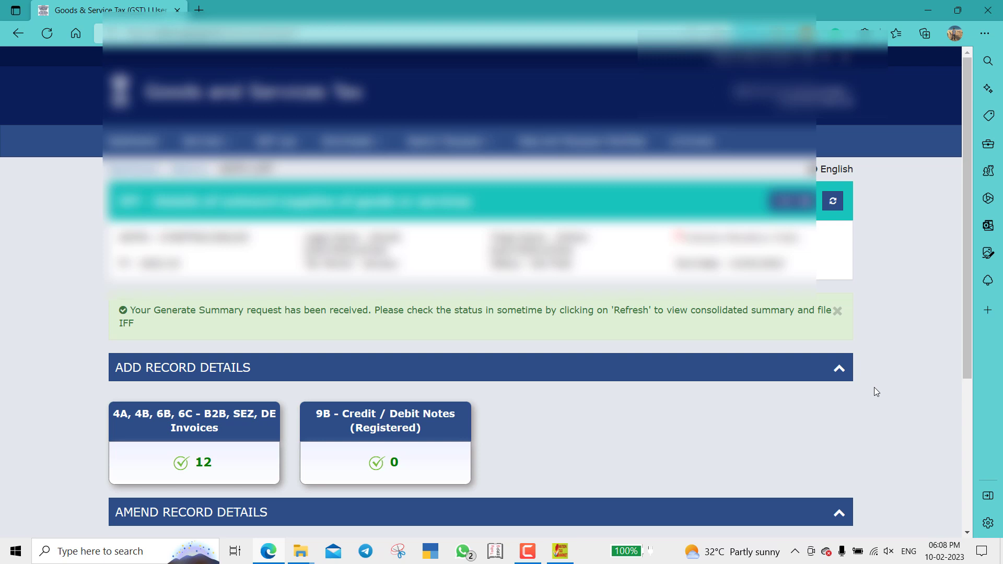
- Refresh the IFF status, proceed to the filing summary and review it through to the total liability, including table 4A's recipient-wise summary
{"action": "left_click", "coordinate": [833, 202]}
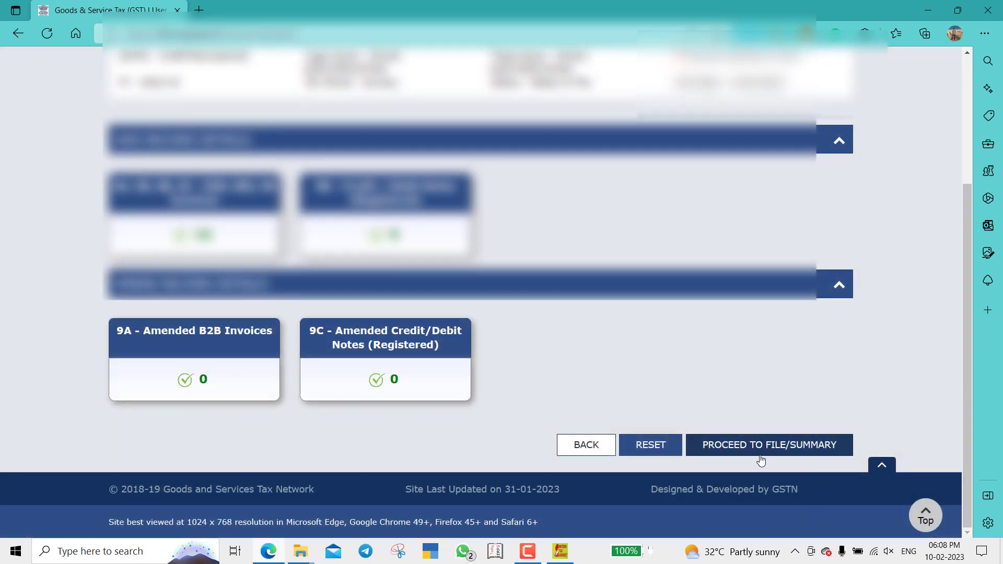
{"action": "left_click", "coordinate": [775, 451]}
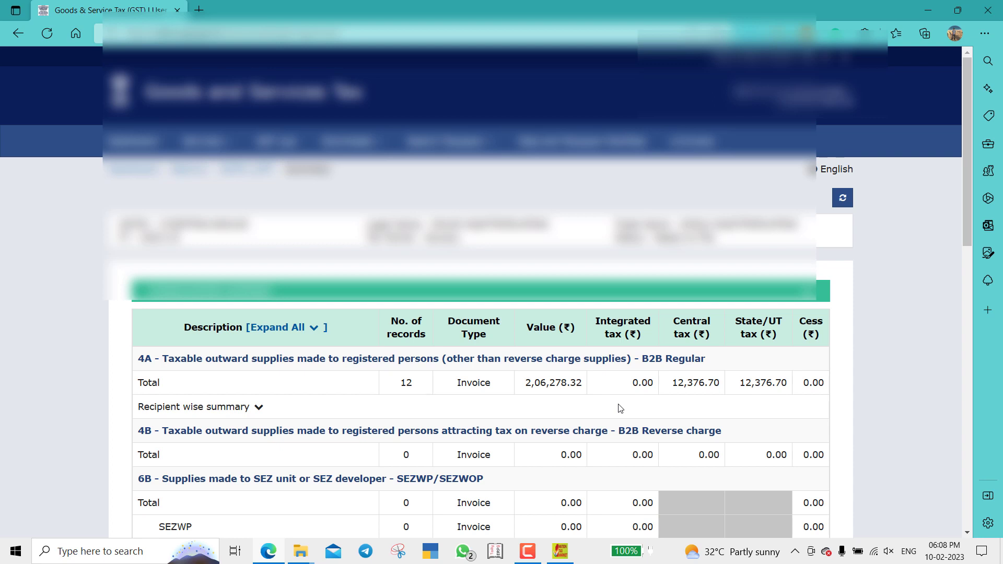
{"action": "scroll", "coordinate": [620, 408], "scroll_direction": "down", "scroll_amount": 1}
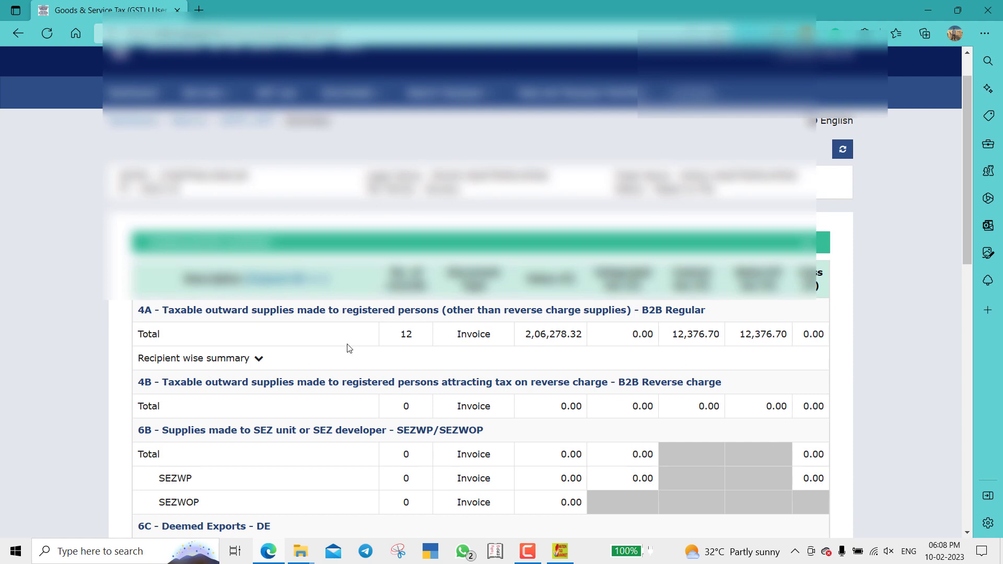
{"action": "left_click", "coordinate": [259, 359]}
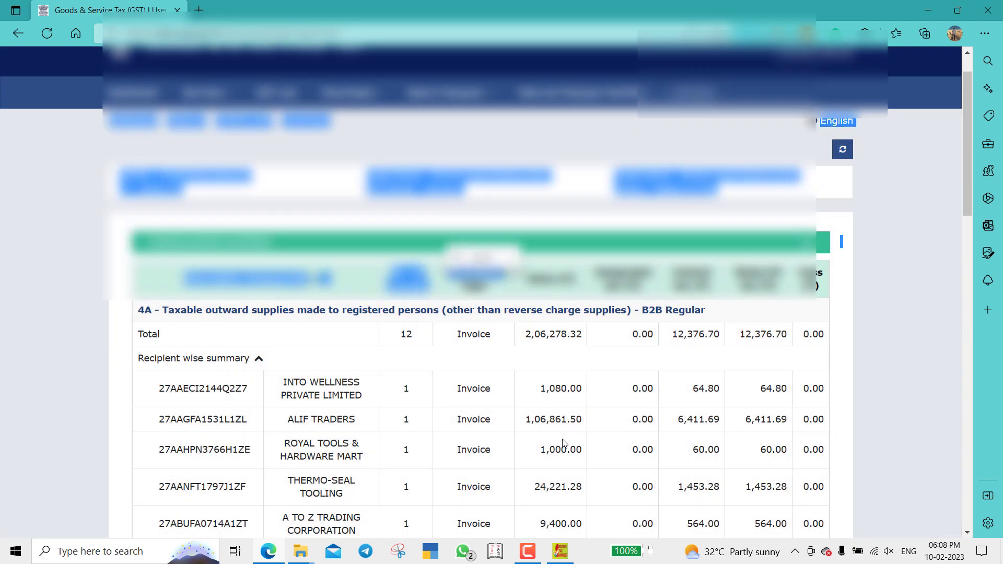
{"action": "left_click", "coordinate": [507, 361]}
{"action": "scroll", "coordinate": [507, 361], "scroll_direction": "down", "scroll_amount": 3}
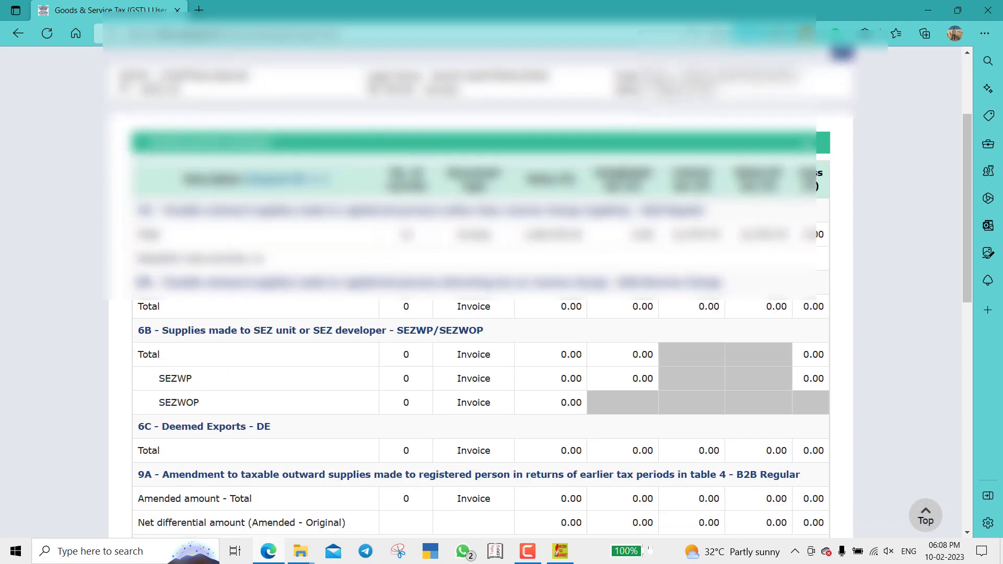
{"action": "scroll", "coordinate": [507, 361], "scroll_direction": "down", "scroll_amount": 5}
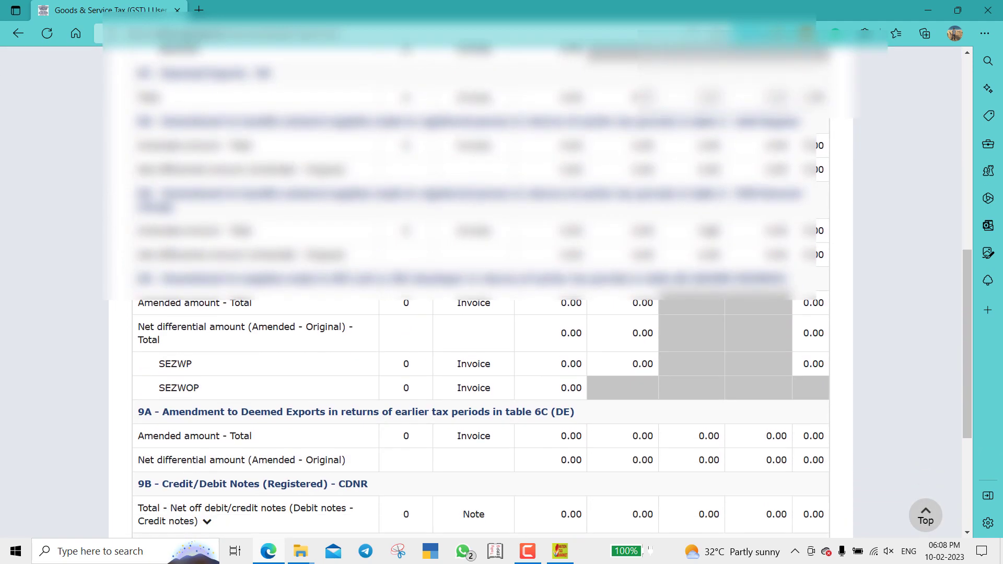
{"action": "scroll", "coordinate": [711, 240], "scroll_direction": "down", "scroll_amount": 4}
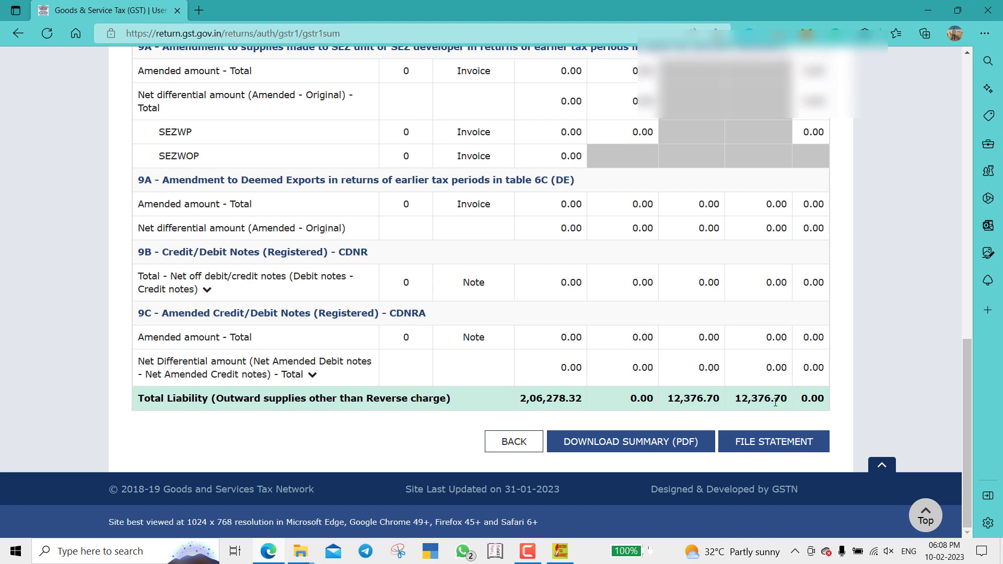
- Proceed to file the statement, accept the declaration, select the authorised signatory and choose filing with EVC
{"action": "left_click", "coordinate": [779, 445]}
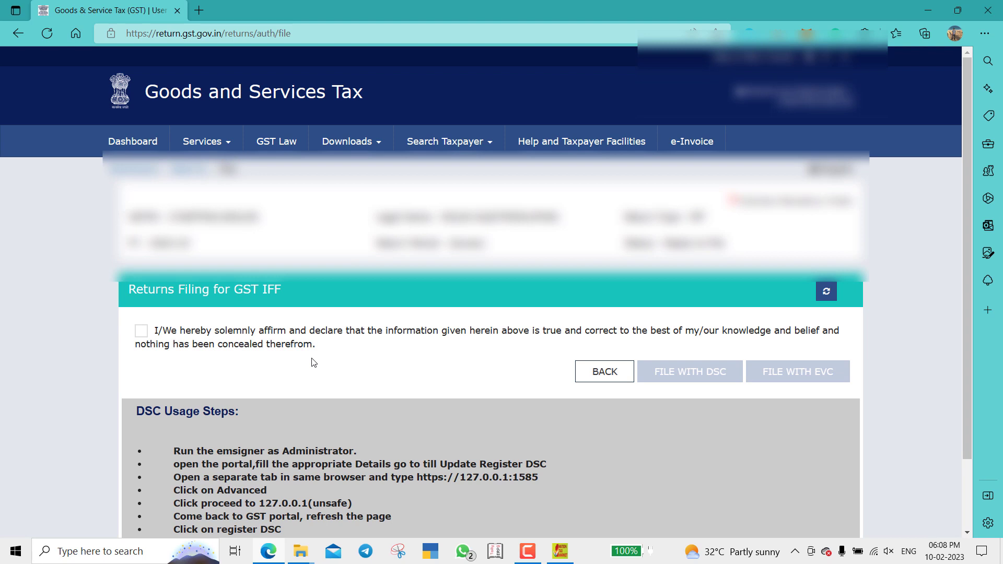
{"action": "left_click", "coordinate": [145, 331]}
{"action": "left_click", "coordinate": [199, 389]}
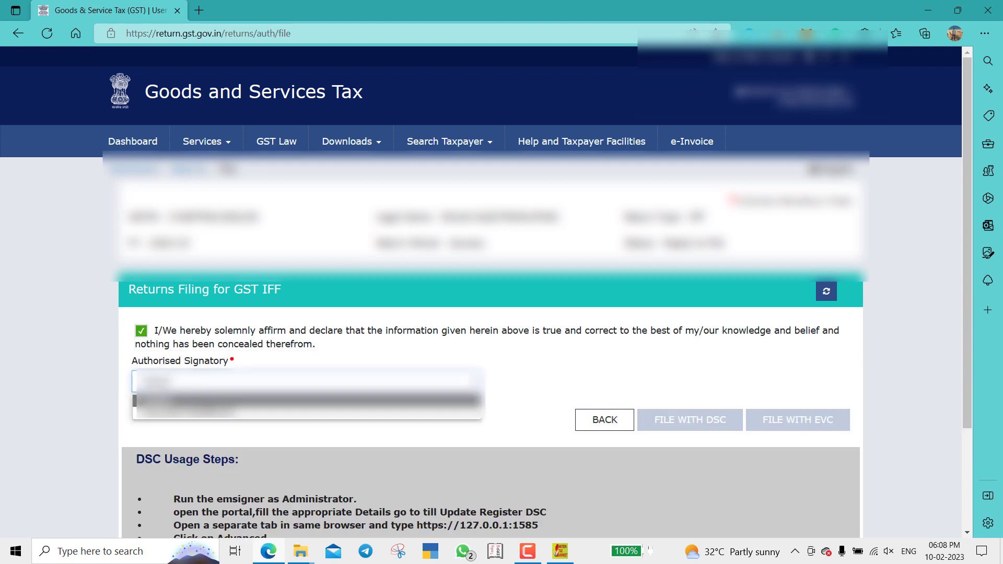
{"action": "left_click", "coordinate": [209, 419]}
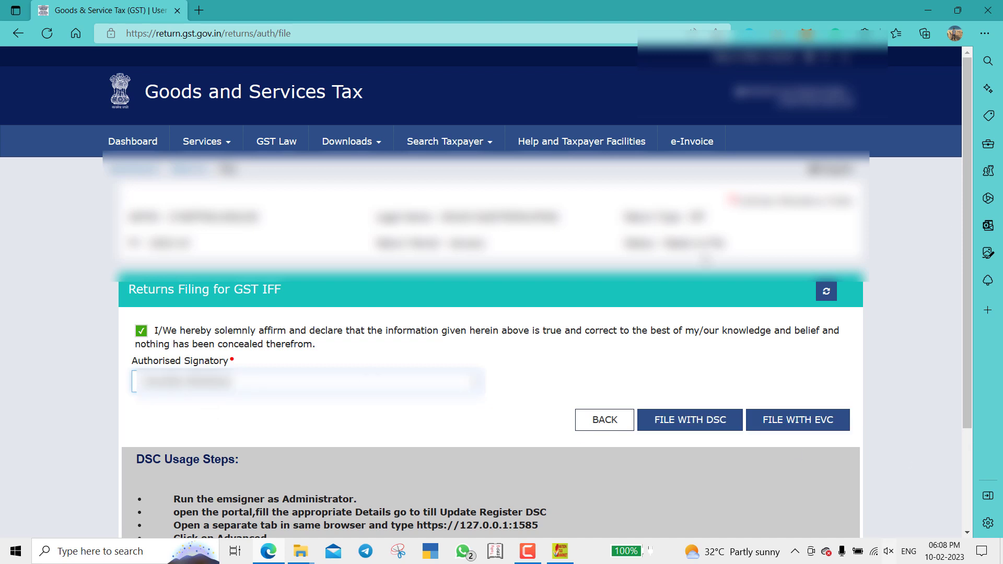
{"action": "left_click", "coordinate": [804, 427]}
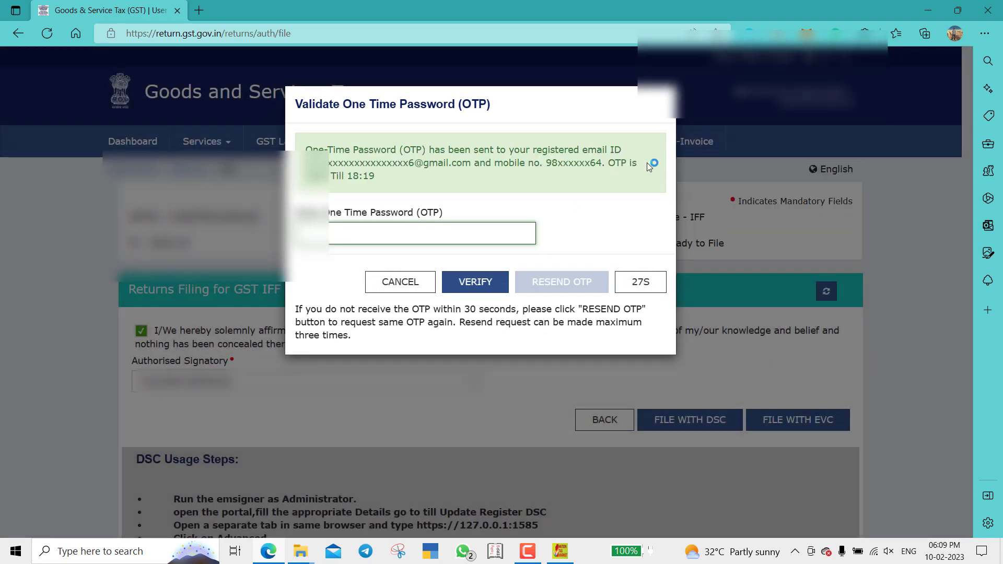
{"action": "left_click_drag", "start_coordinate": [638, 163], "coordinate": [306, 150]}
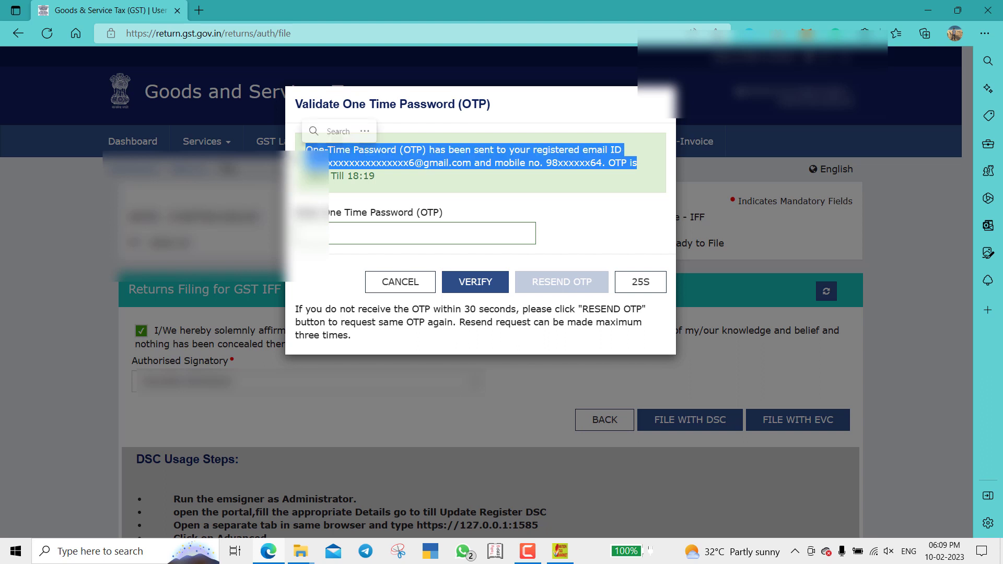
{"action": "left_click", "coordinate": [474, 197]}
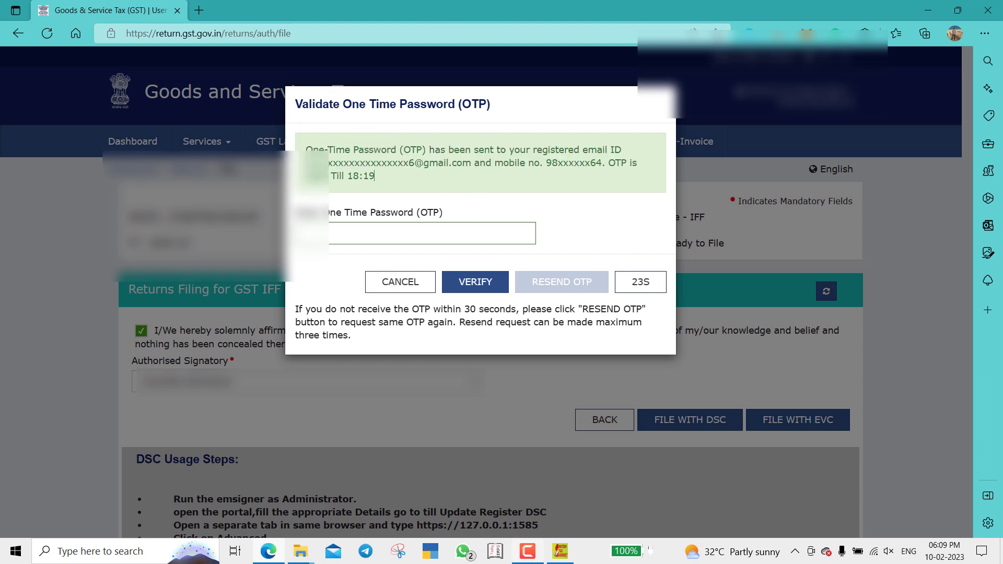
{"action": "left_click", "coordinate": [529, 556]}
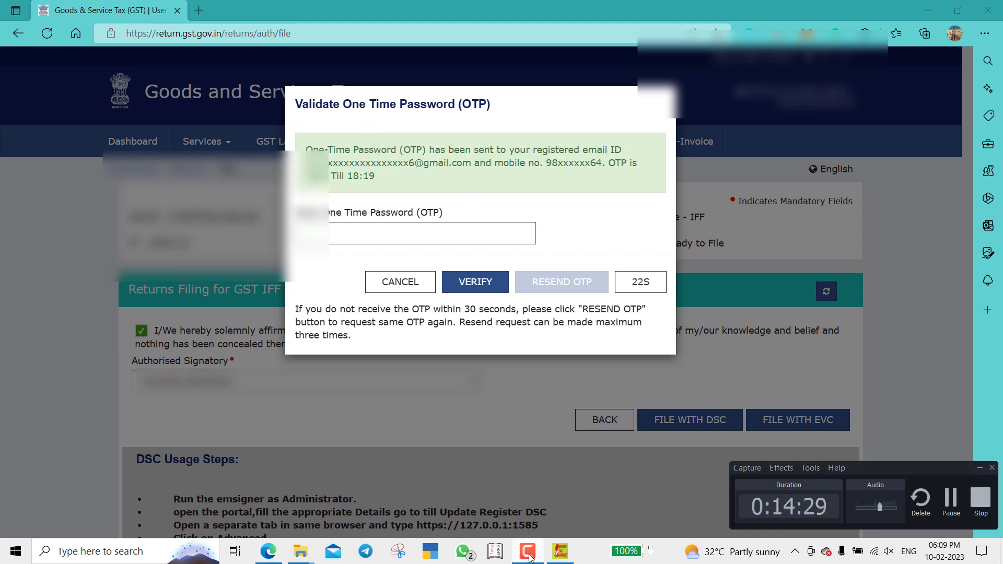
{"action": "left_click", "coordinate": [951, 499]}
- Verify the one-time password to file the IFF and decline the browser's offer to save the password
{"action": "left_click", "coordinate": [469, 284]}
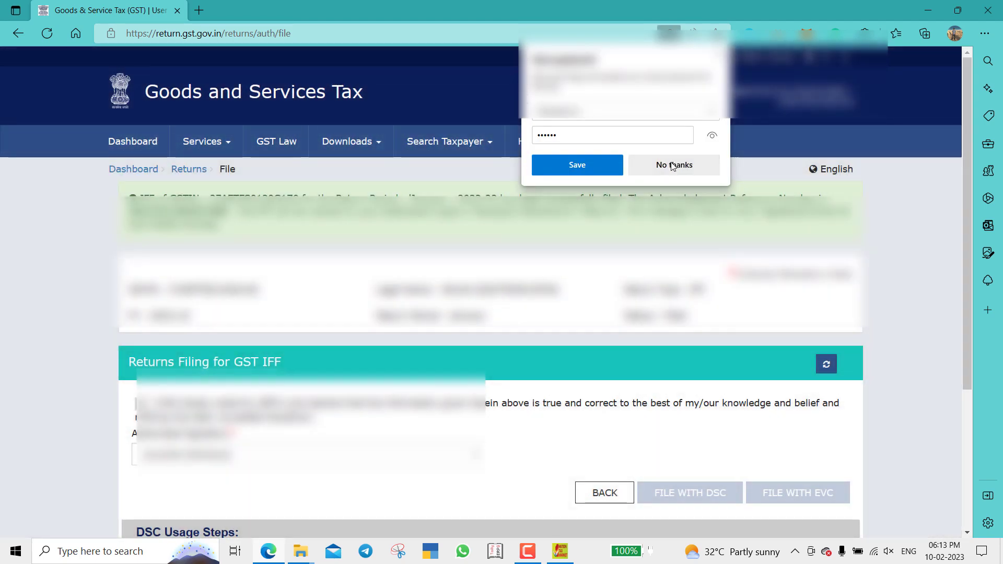
{"action": "left_click", "coordinate": [671, 164]}
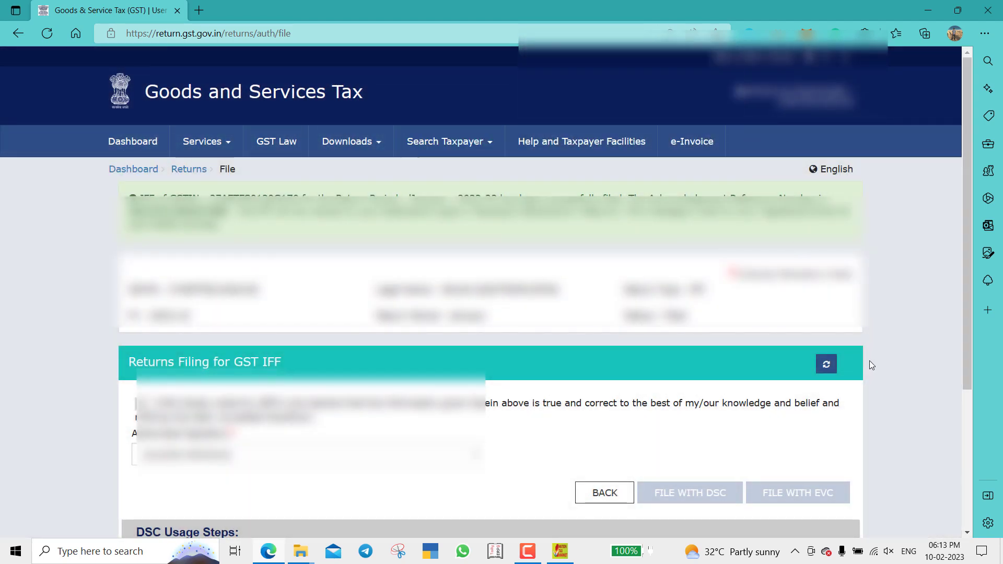